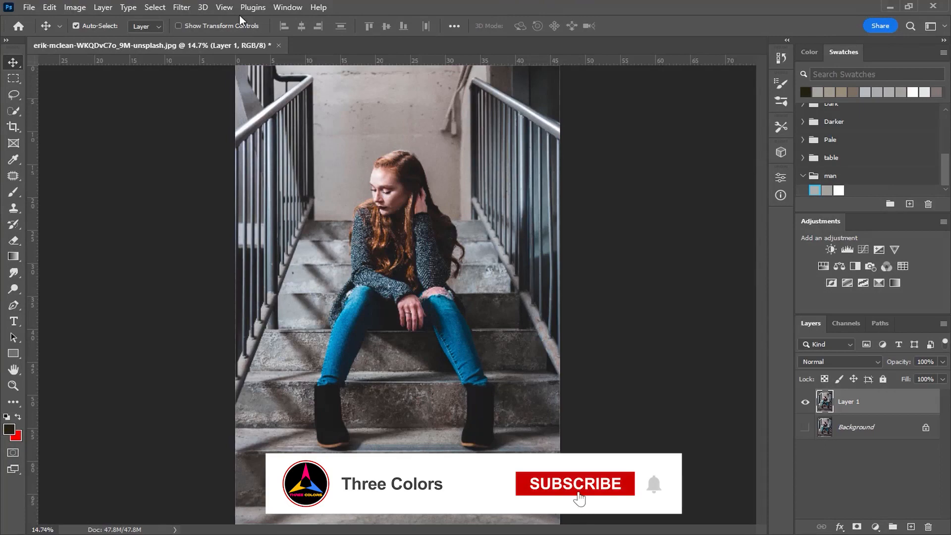
Open the Vanishing Point filter on Layer 1 and define a four-corner perspective plane on the stair riser between the boots
click(181, 7)
click(205, 136)
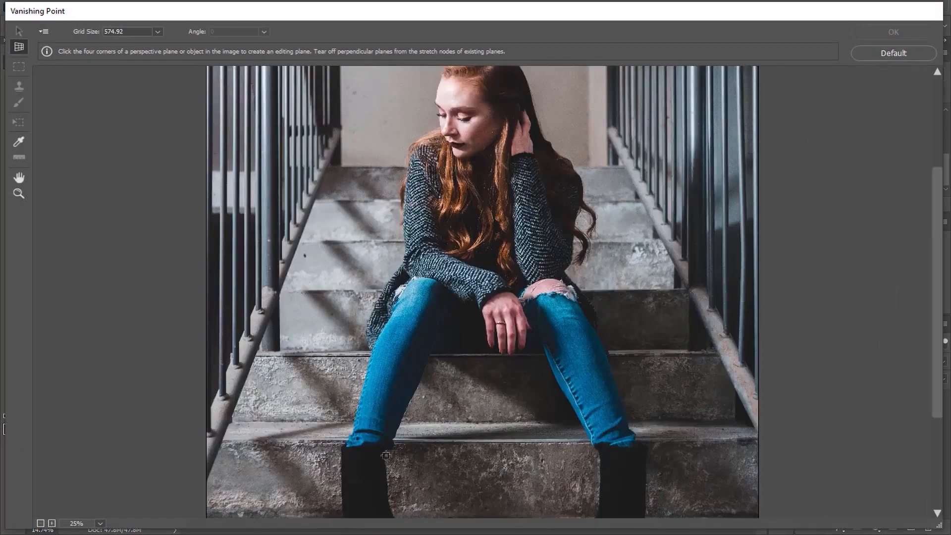
key(ctrl+equal)
key(h)
drag(469, 378, 452, 90)
key(c)
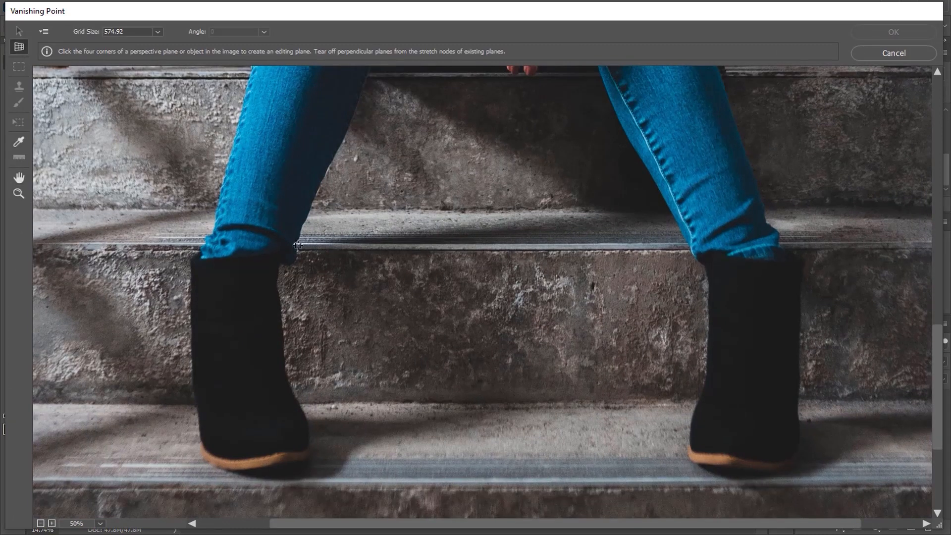
click(298, 244)
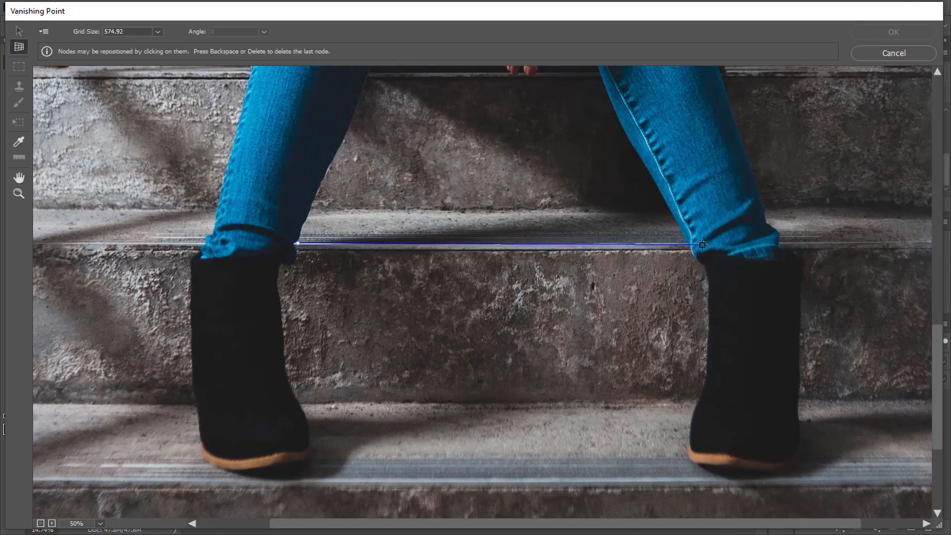
click(706, 243)
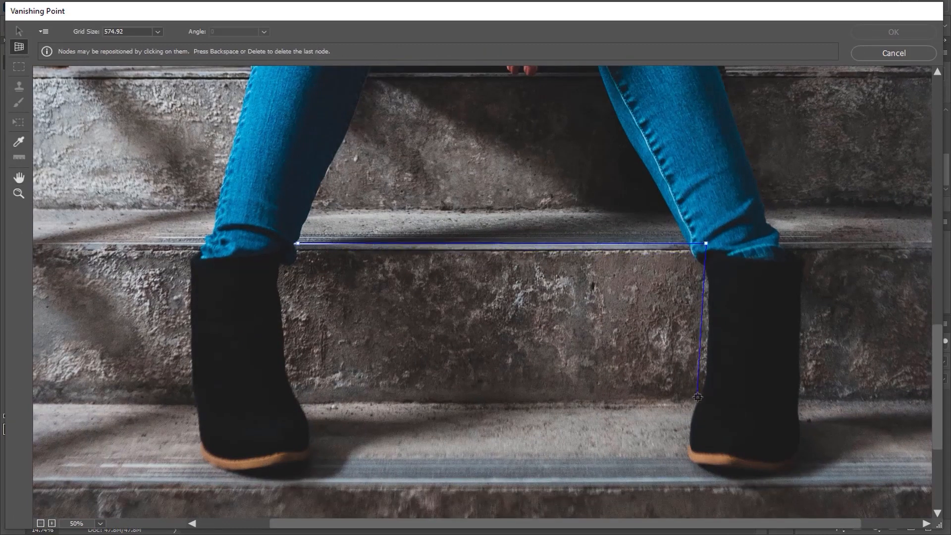
click(711, 407)
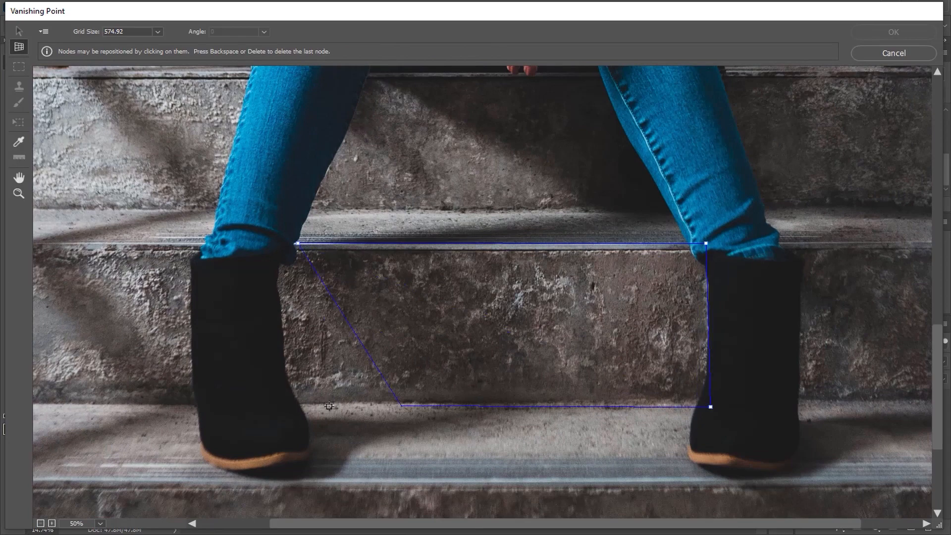
click(295, 405)
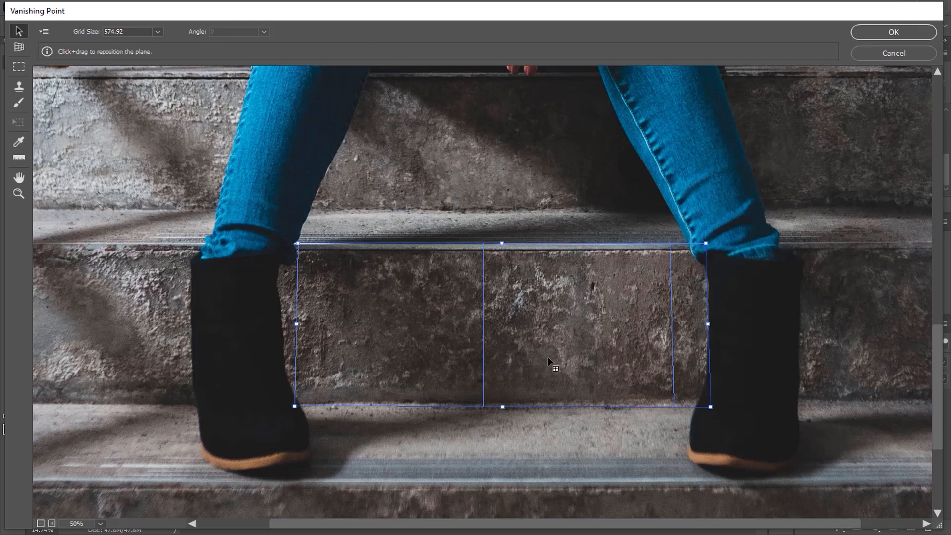
Tear off connected perpendicular planes downward from the riser plane, covering the tread under the boots, the lowest riser and the bottom tread
scroll(545, 367, down, 7)
key(c)
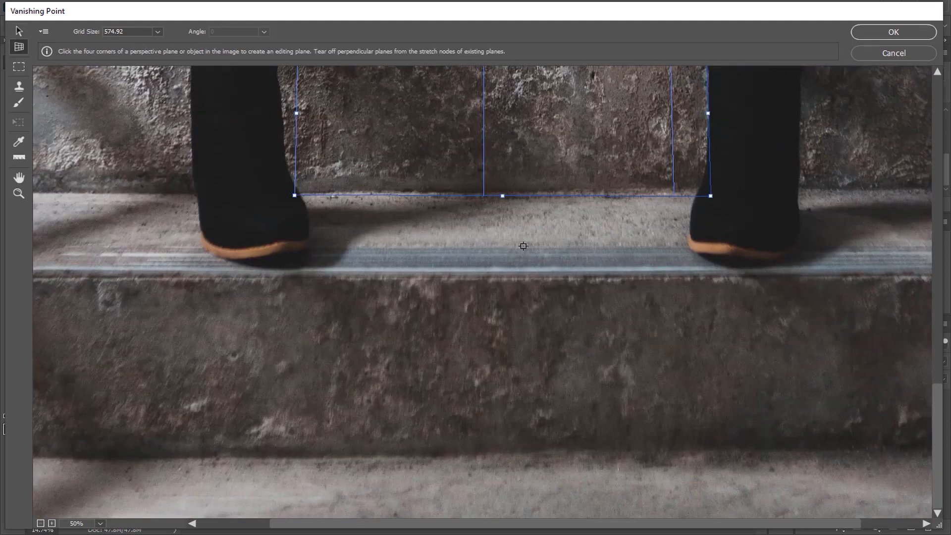
drag(503, 195, 491, 271)
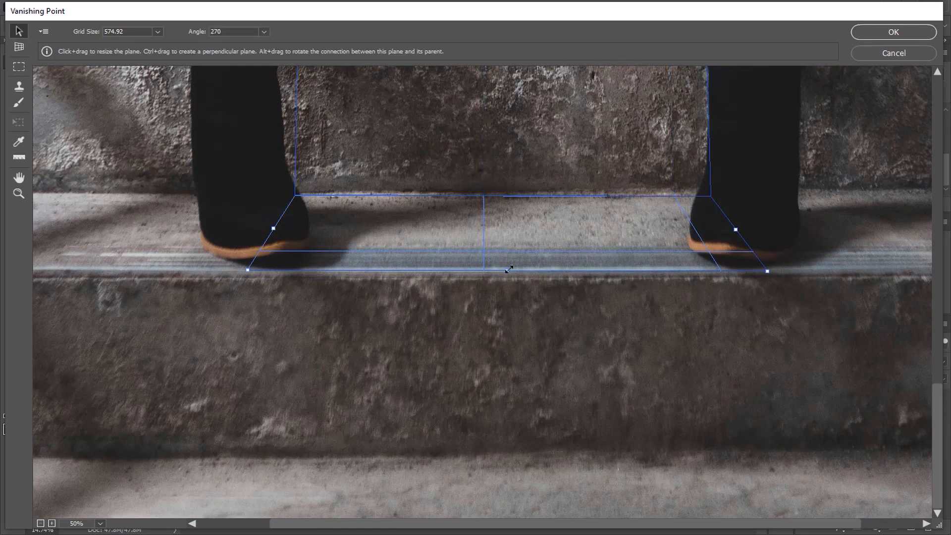
key(c)
drag(506, 273, 519, 453)
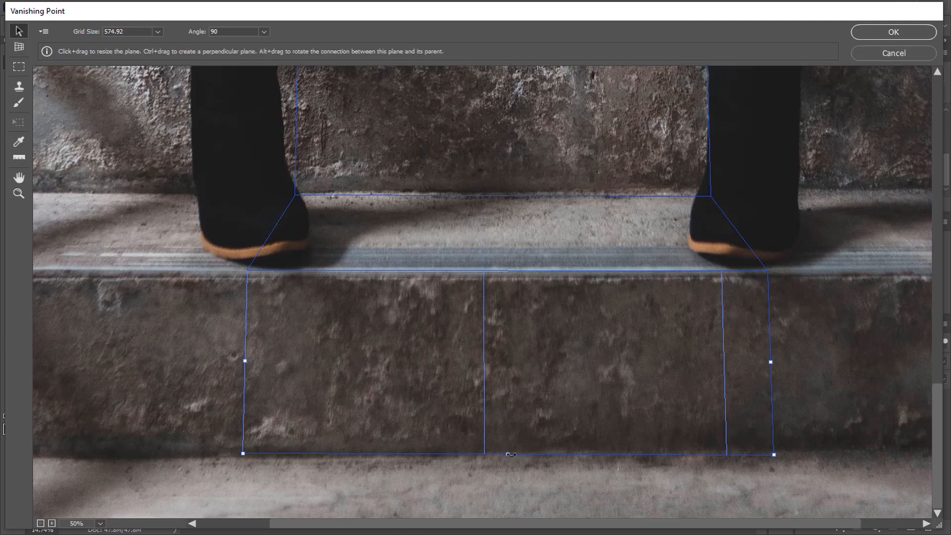
key(c)
drag(508, 454, 509, 504)
Tear off connected perpendicular planes upward from the first riser plane, covering the tread behind the ankles and the riser above it
key(space)
drag(526, 137, 522, 472)
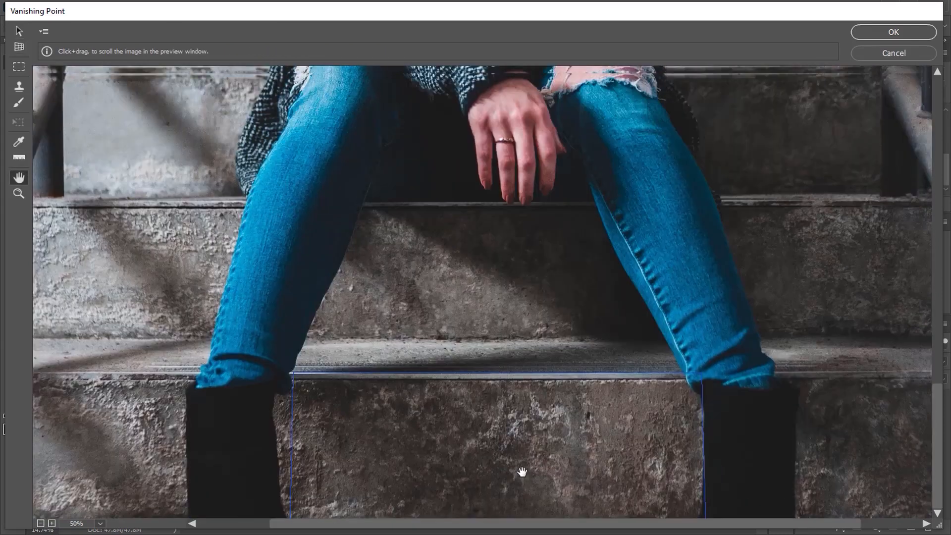
click(513, 429)
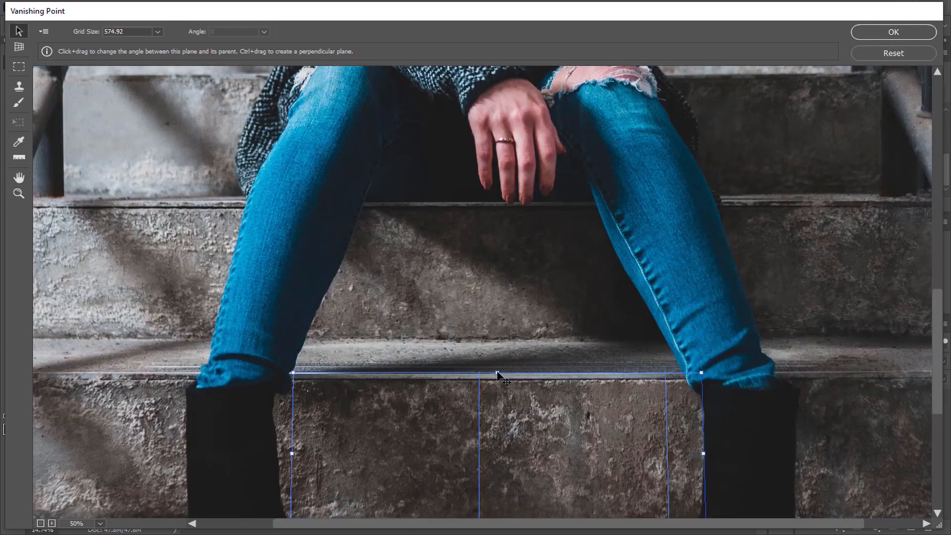
key(c)
drag(497, 373, 504, 342)
key(v)
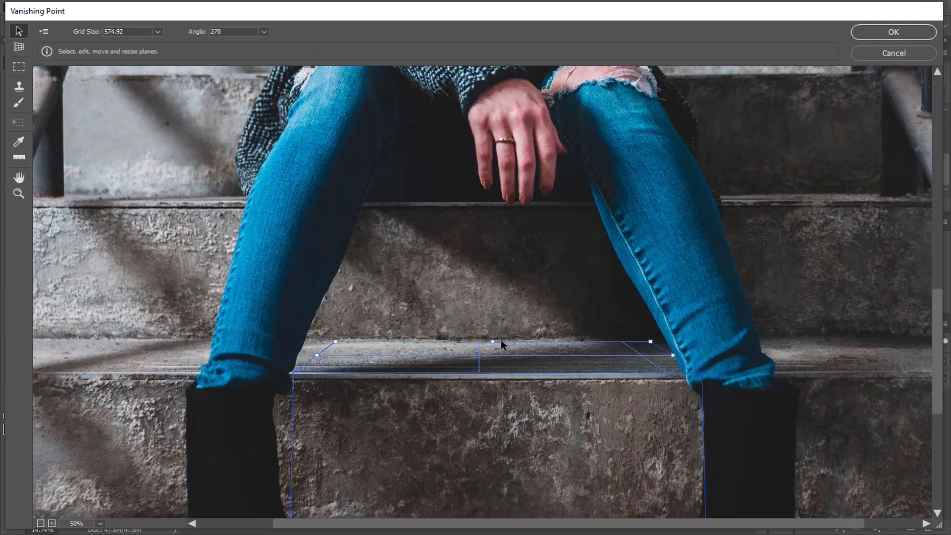
key(c)
drag(500, 342, 505, 201)
Widen the uppermost riser plane in both directions so it spans the staircase between the railings
scroll(511, 304, down, 5)
scroll(512, 305, down, 4)
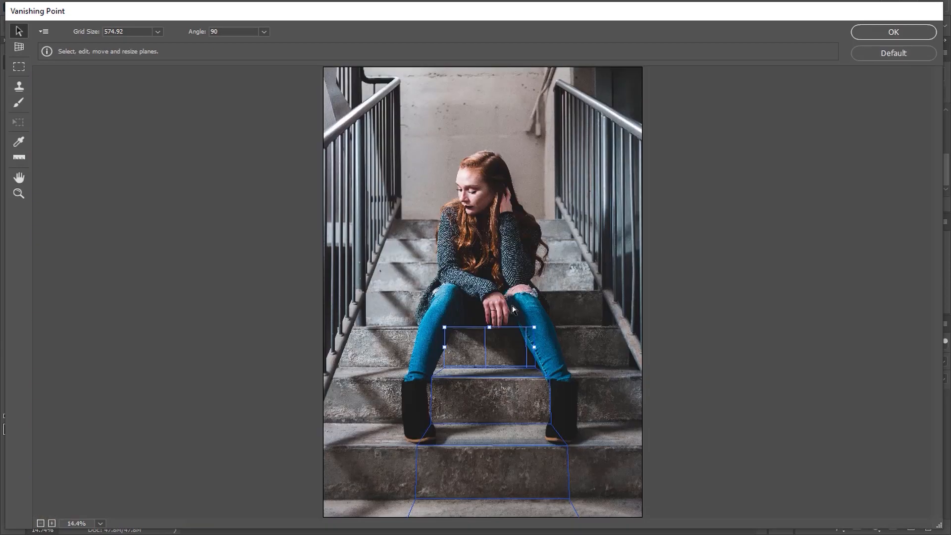
drag(535, 348, 638, 353)
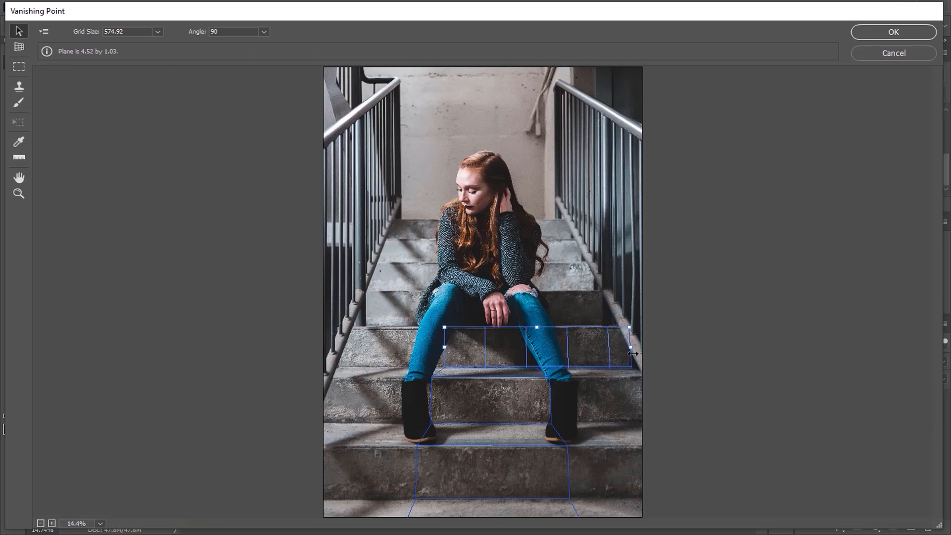
drag(441, 352, 331, 342)
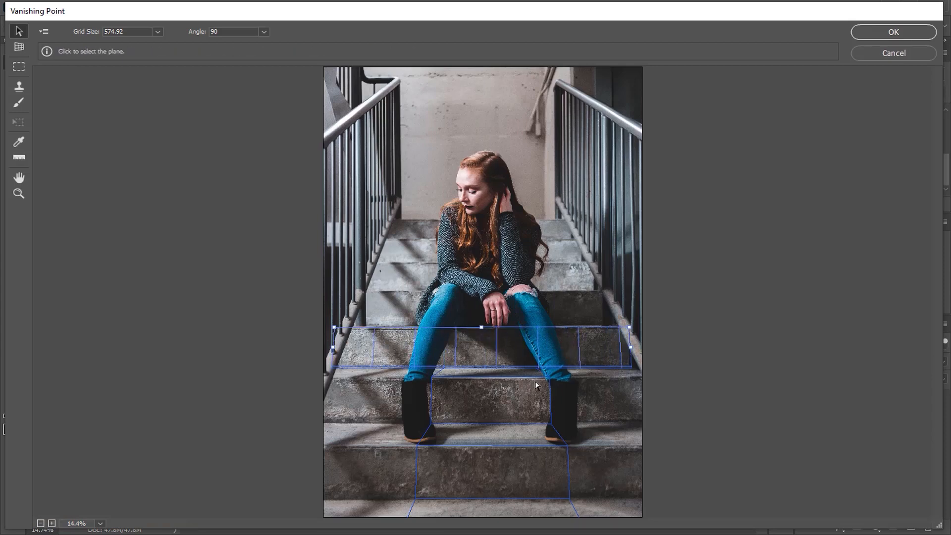
key(ctrl+plus)
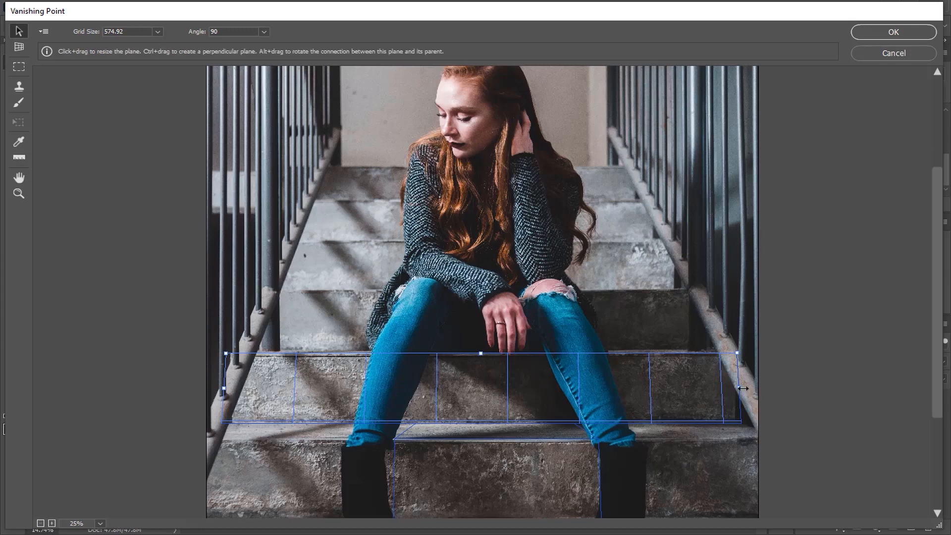
drag(743, 388, 751, 388)
Widen the tread plane behind the ankles and the riser plane behind the boots past both edges of the photo
click(515, 432)
drag(586, 430, 827, 437)
drag(396, 435, 169, 435)
click(505, 493)
drag(395, 479, 194, 480)
drag(600, 480, 795, 489)
Widen the tread plane under the boots past both edges of the photo
scroll(623, 478, down, 5)
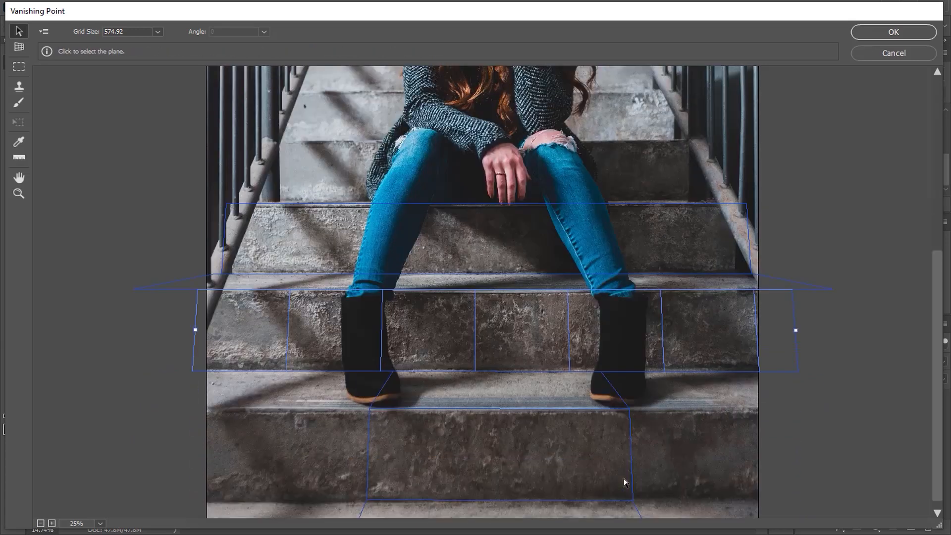
click(611, 373)
drag(611, 371, 836, 393)
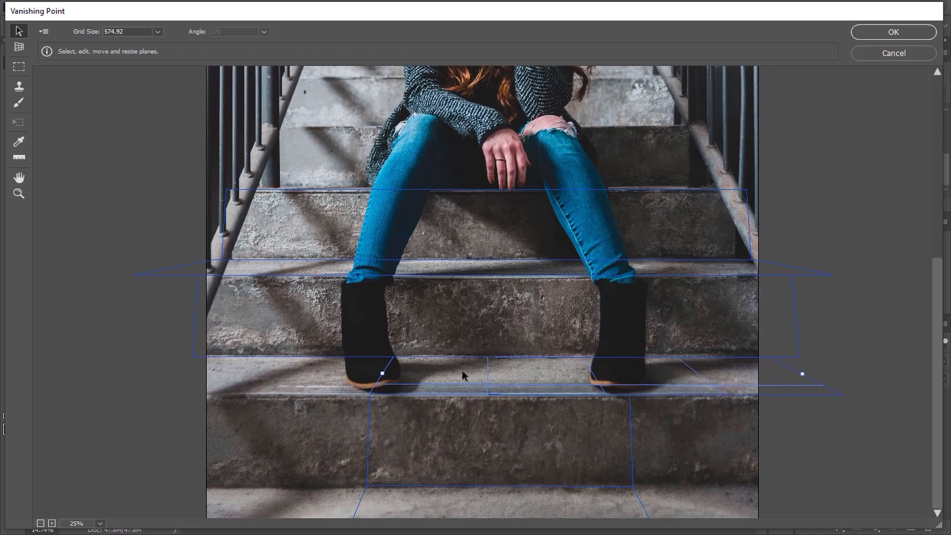
drag(382, 373, 142, 375)
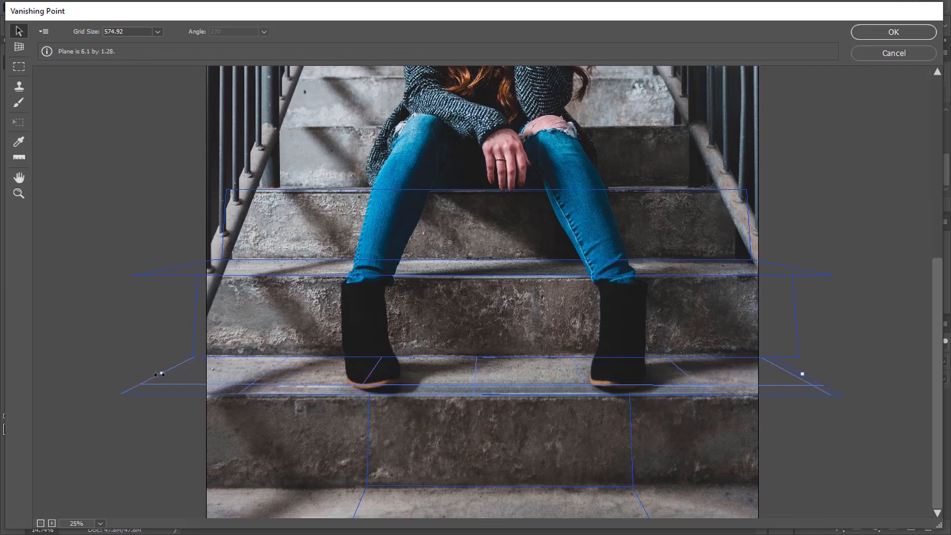
Widen the lowest riser and bottom tread planes past both edges of the photo and accept the Vanishing Point planes
click(384, 441)
drag(365, 440, 179, 439)
drag(632, 442, 796, 439)
click(506, 501)
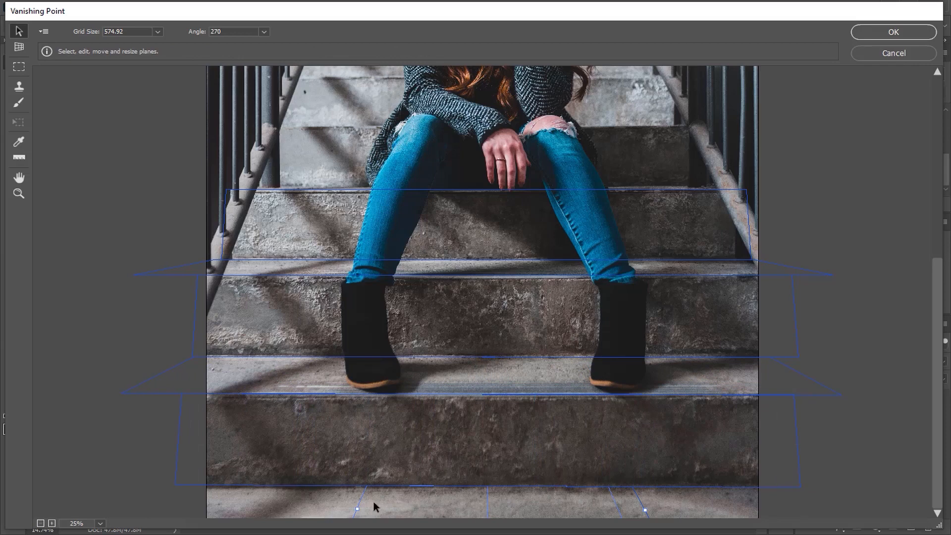
drag(357, 509, 179, 507)
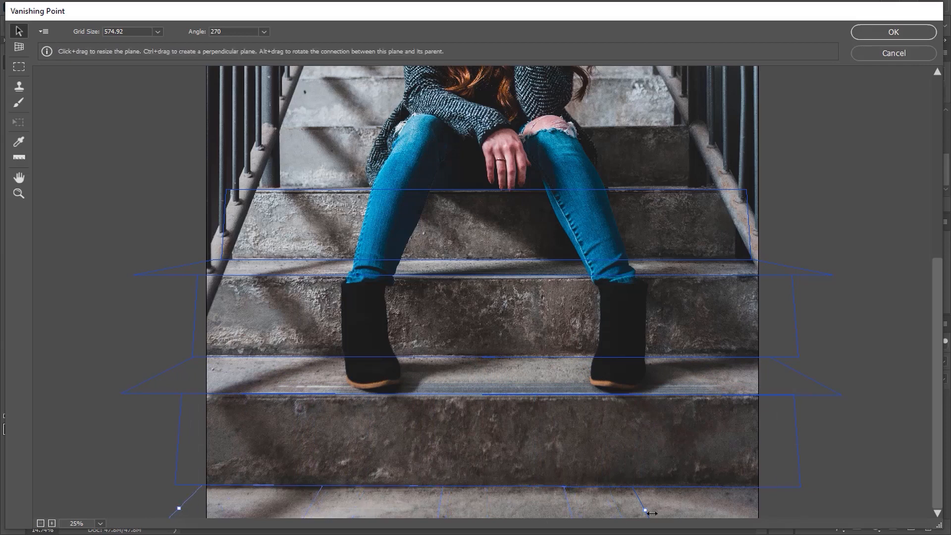
drag(645, 509, 783, 505)
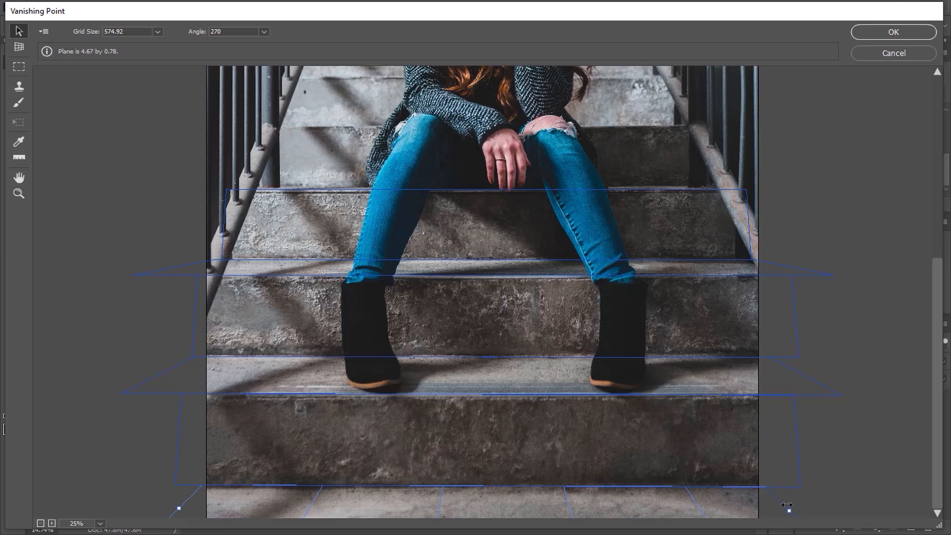
click(887, 36)
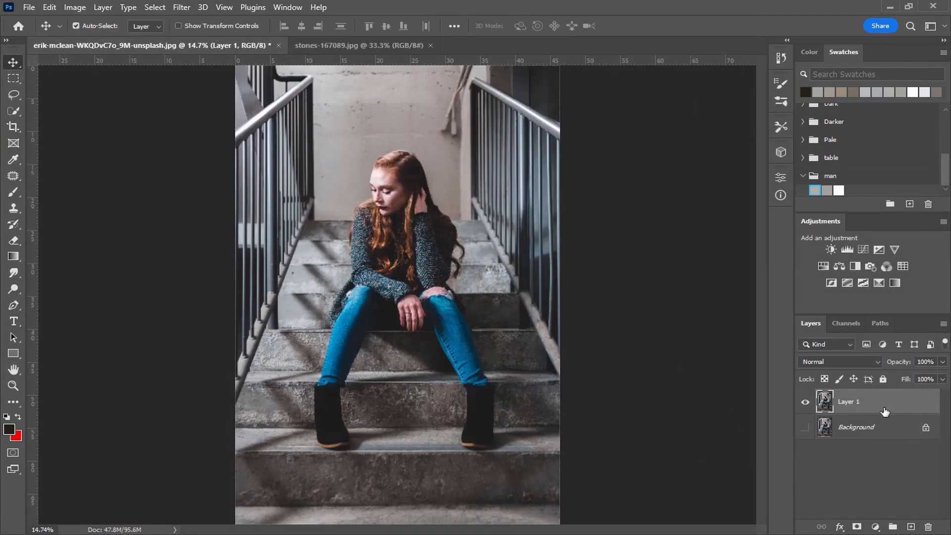
Copy the entire stones-167089.jpg image and paste it into the staircase photo document
click(346, 46)
key(ctrl+a)
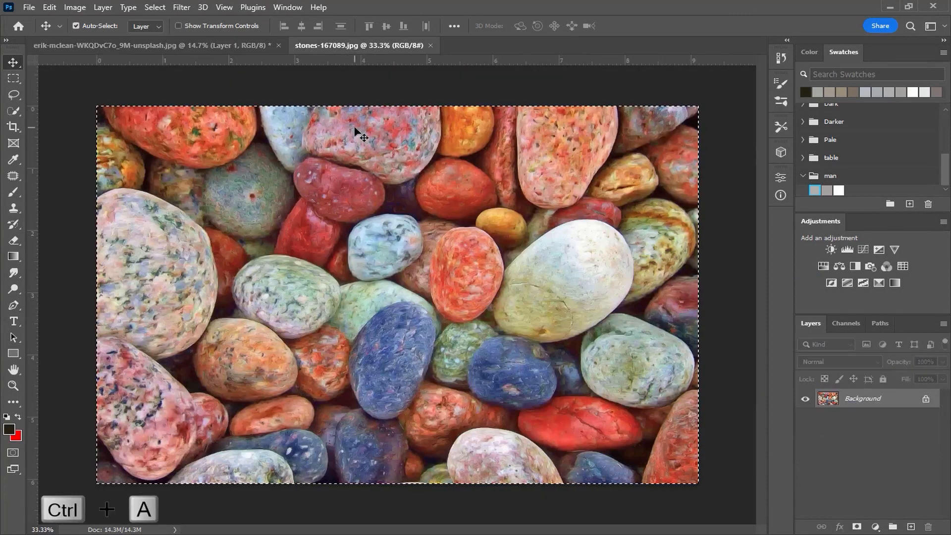
key(ctrl+c)
click(206, 46)
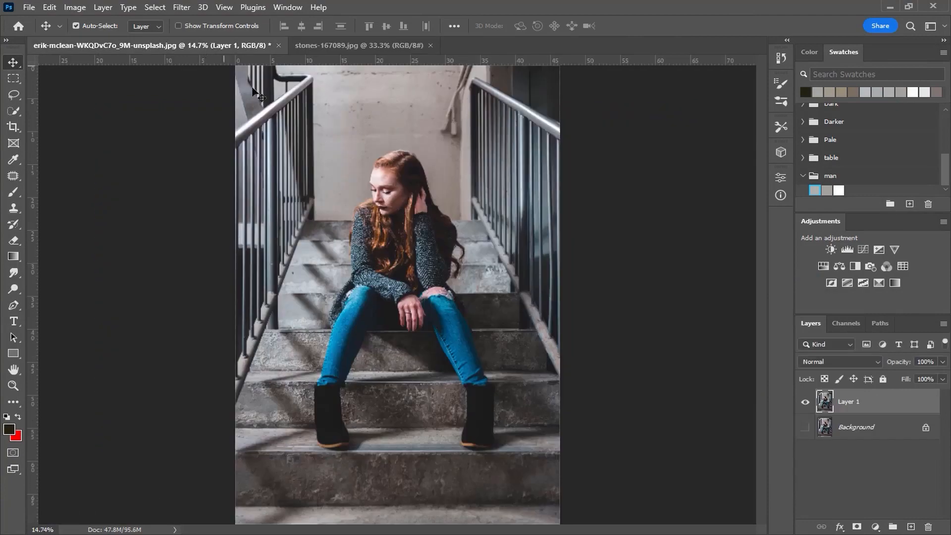
key(ctrl+v)
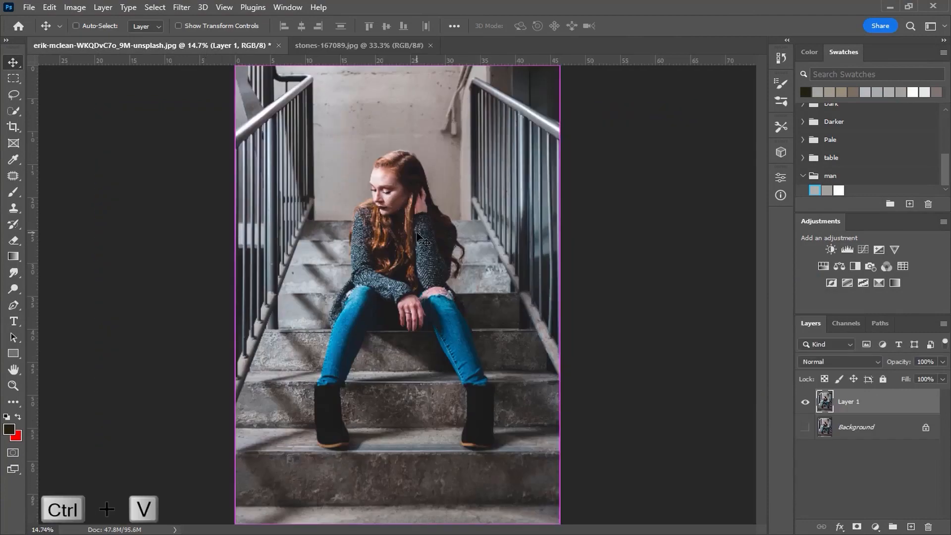
Hide the pasted stones layer and create a new empty layer directly above Layer 1
click(805, 403)
click(873, 432)
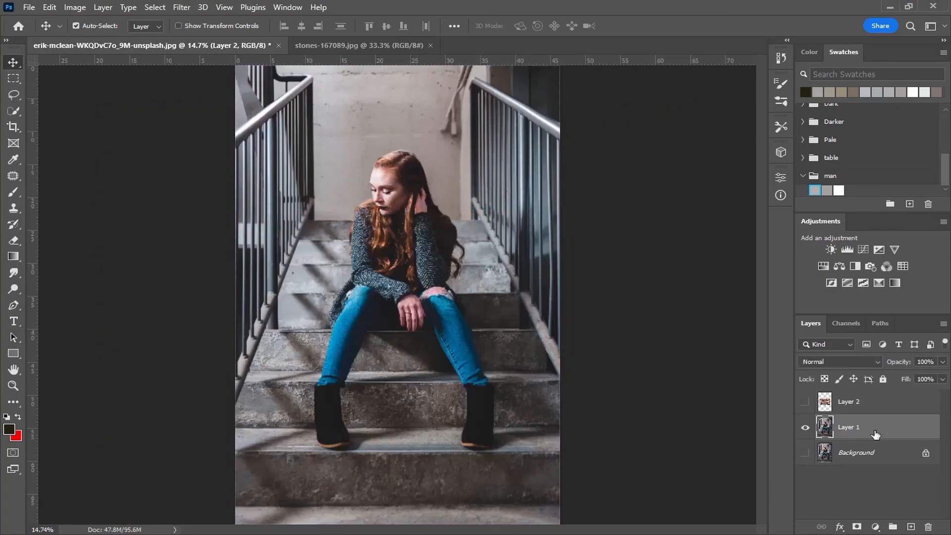
click(910, 527)
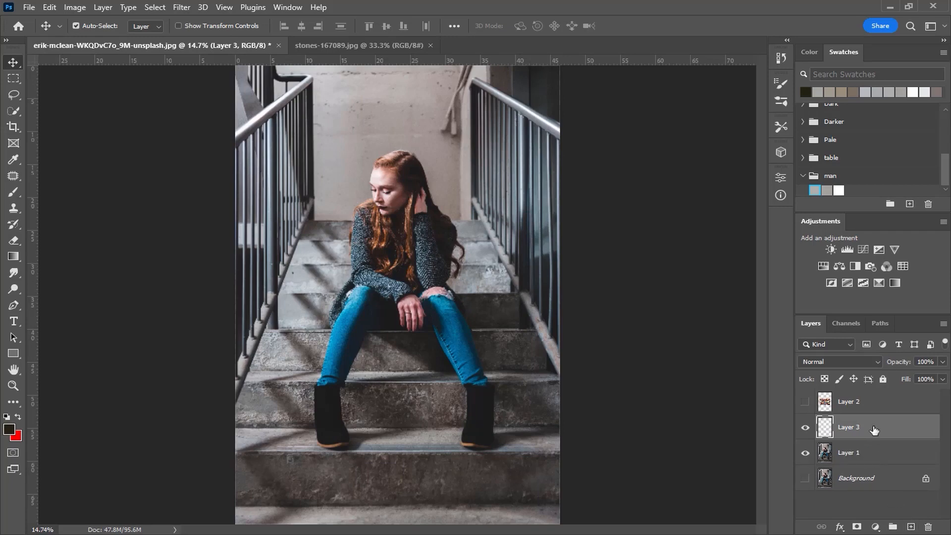
Reopen the Vanishing Point filter on the new empty layer and paste the copied stones image into it
click(182, 7)
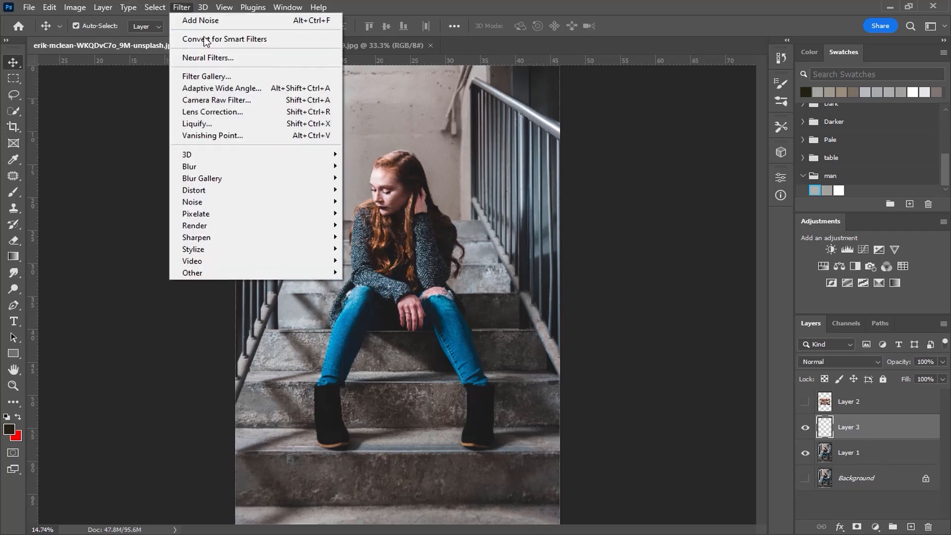
click(221, 135)
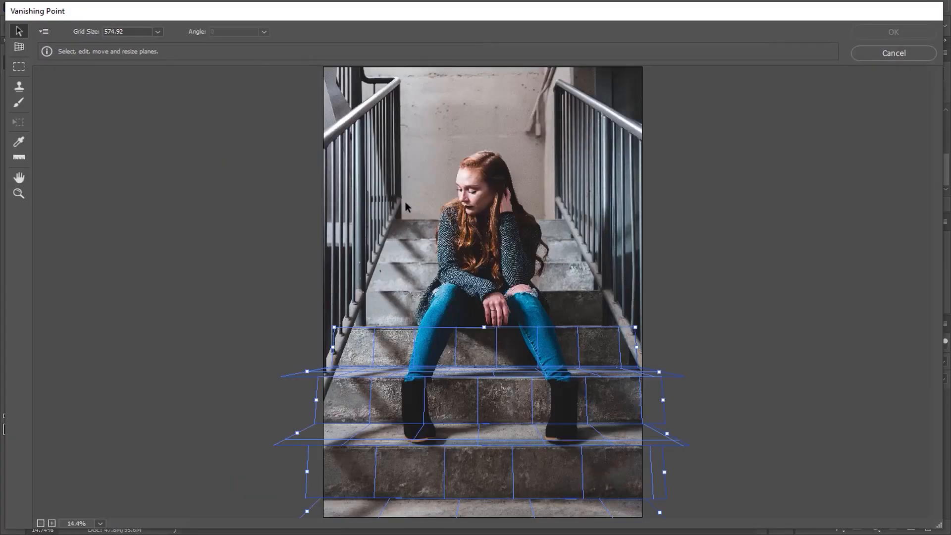
click(477, 169)
key(ctrl+v)
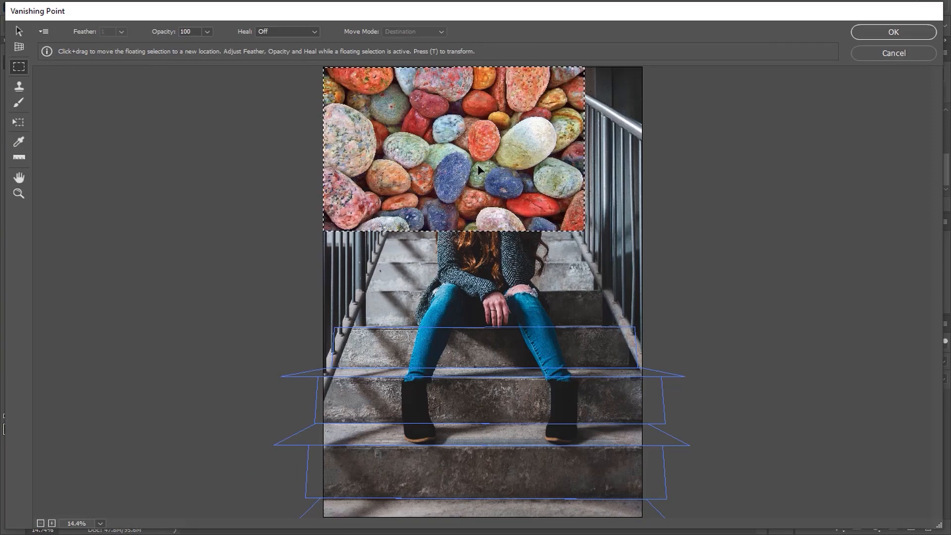
Scale up the floating stones texture with the Transform tool and place it over the stair planes, covering the lower steps
drag(477, 171, 428, 143)
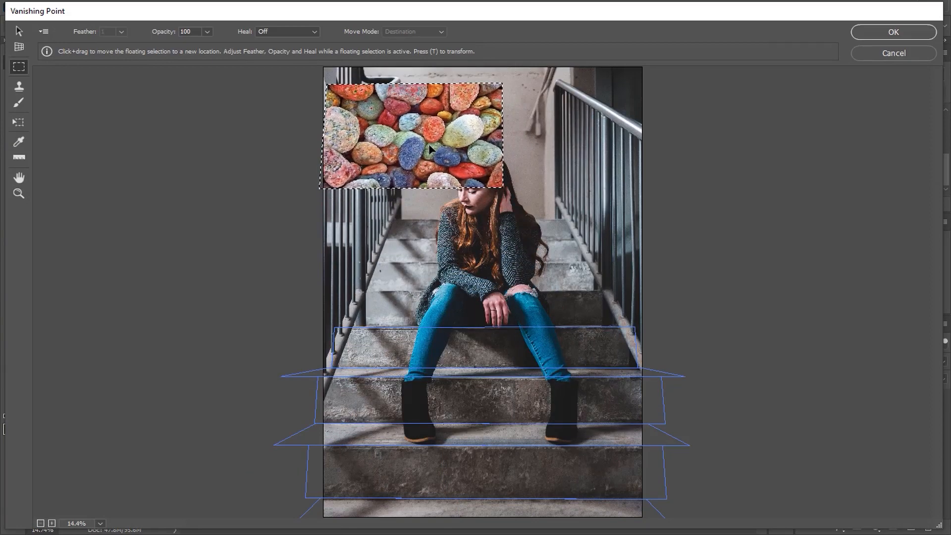
key(ctrl+t)
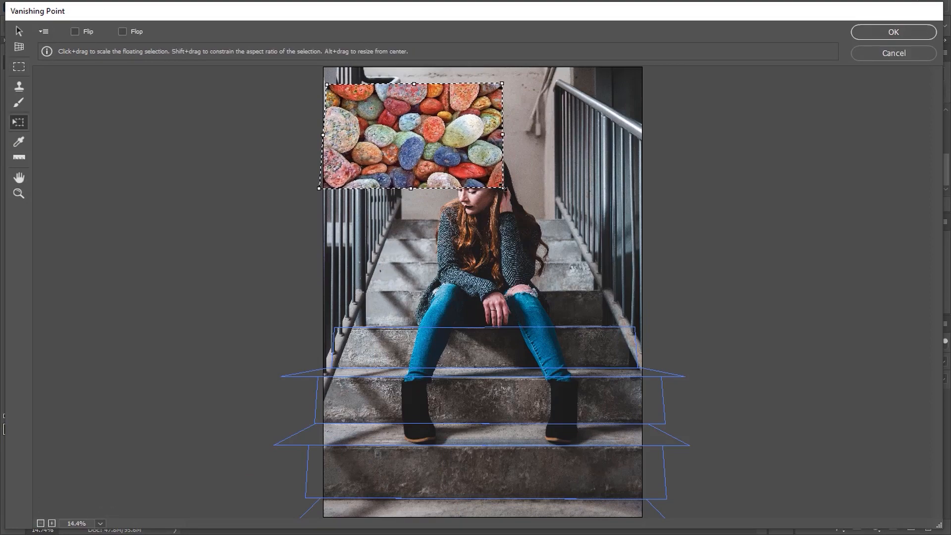
drag(504, 189, 690, 276)
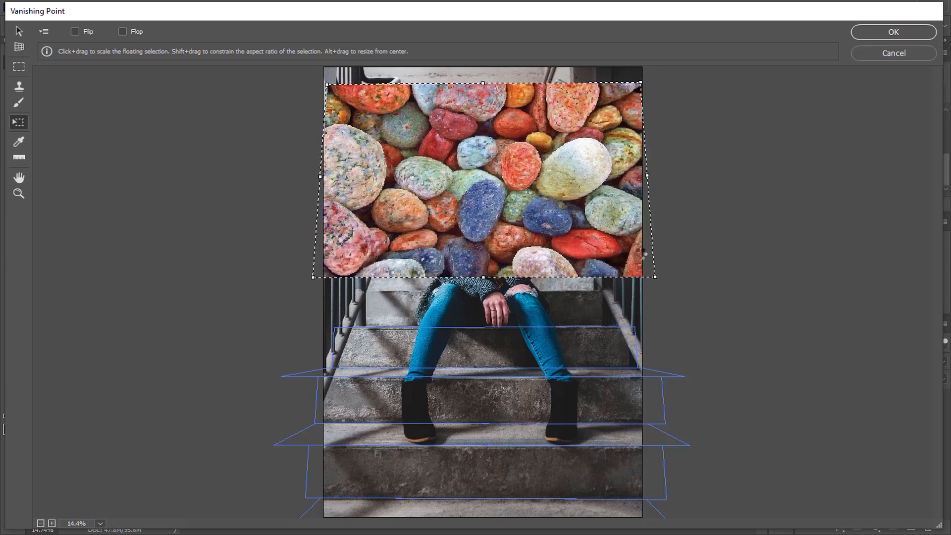
drag(546, 188, 537, 408)
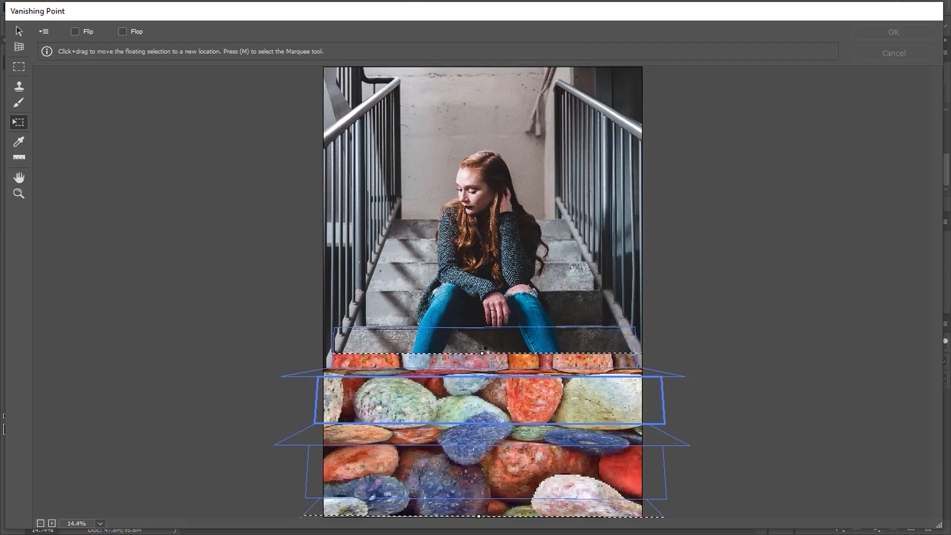
Squash the floating stones onto the lowest stair planes, then paste a second copy, widen it to the photo and place it on the upper planes
drag(482, 348, 507, 530)
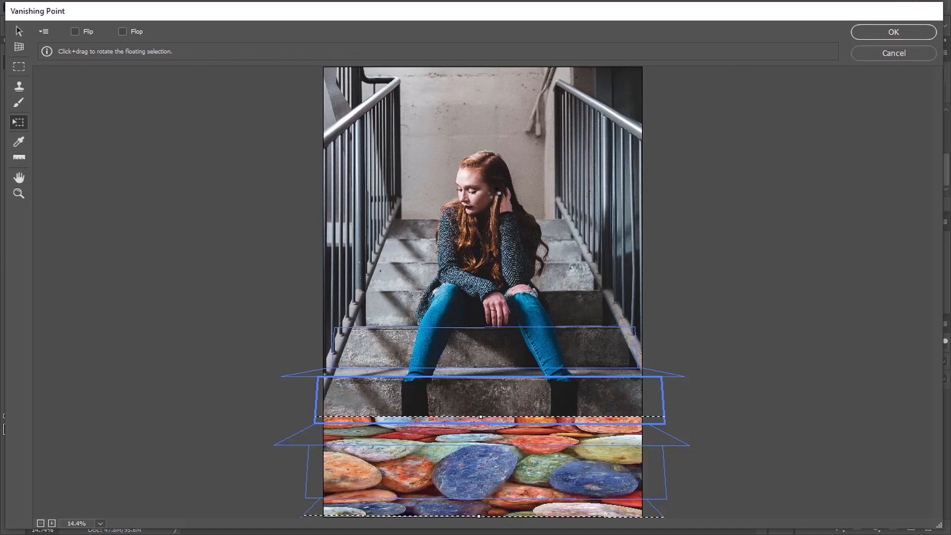
key(ctrl+v)
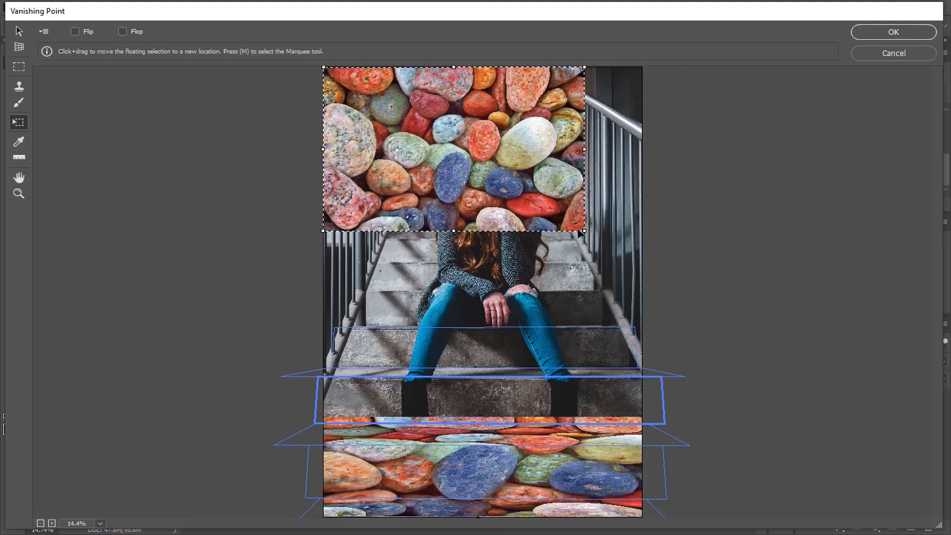
drag(585, 231, 636, 270)
key(Return)
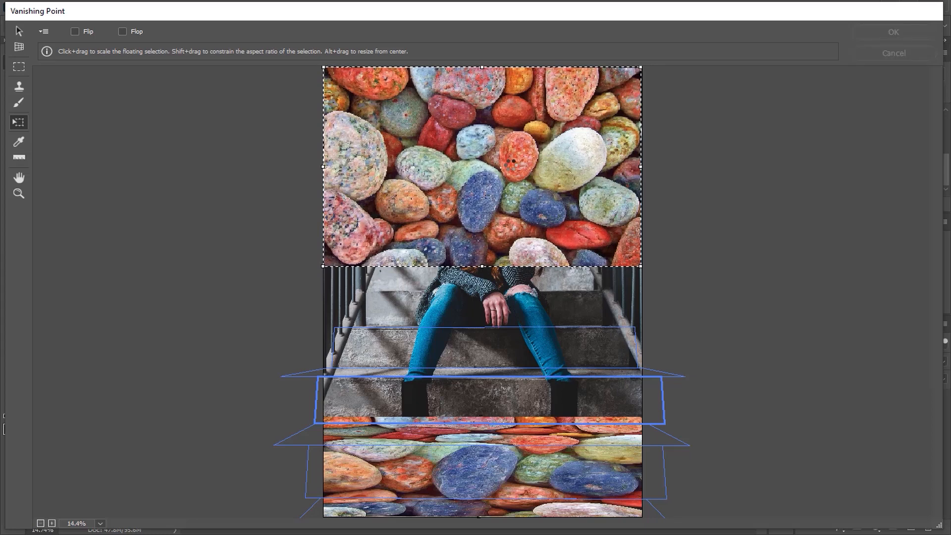
drag(512, 161, 509, 373)
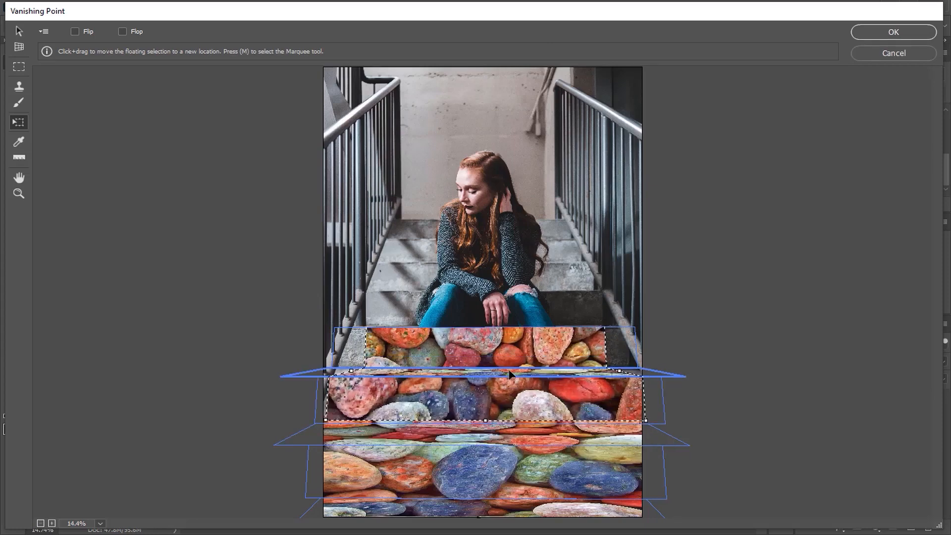
Stretch the second stones copy to the full width and height of the upper stair planes and apply the Vanishing Point result
drag(350, 369, 292, 370)
drag(620, 373, 659, 375)
drag(564, 399, 584, 405)
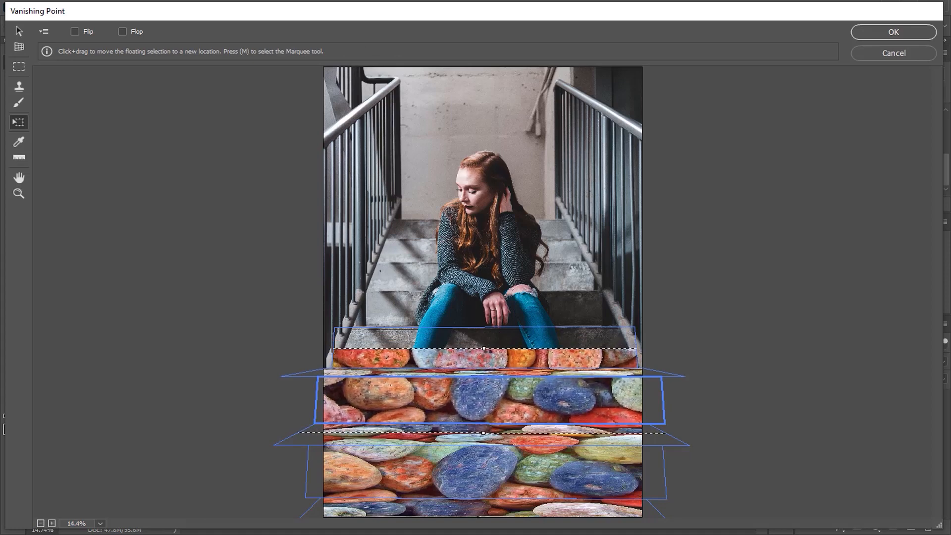
mouse_move(483, 349)
mouse_down()
mouse_move(487, 319)
mouse_move(487, 346)
mouse_move(491, 335)
mouse_up()
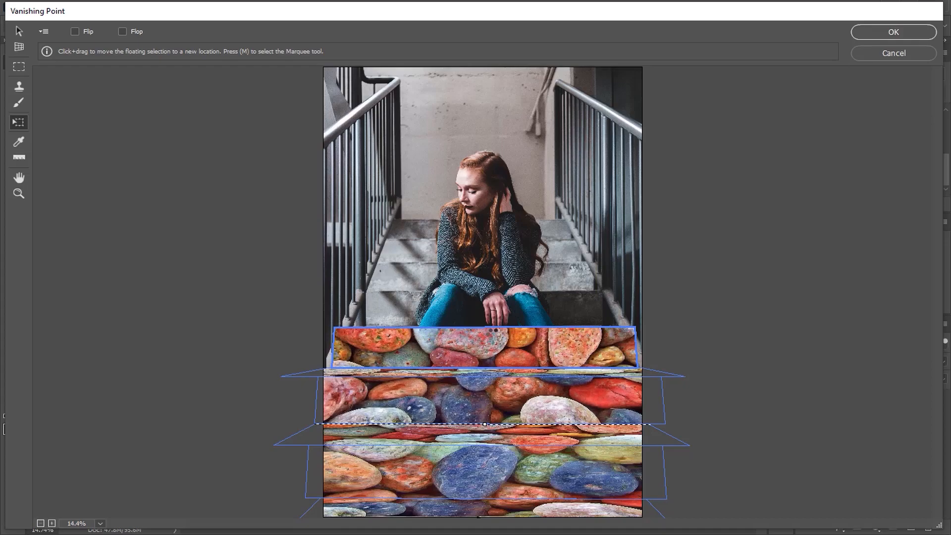
key(Return)
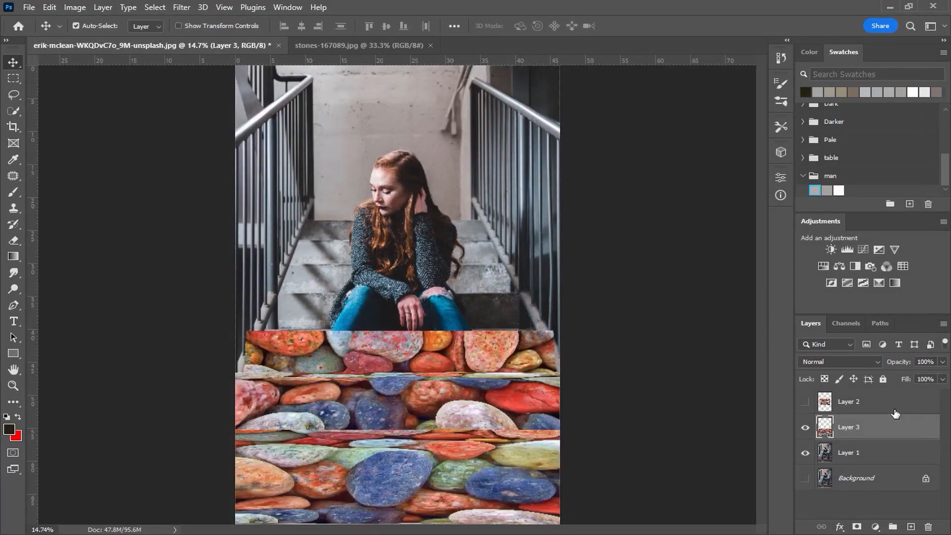
Set the blend mode of Layer 3, the stones texture, to Multiply
click(824, 365)
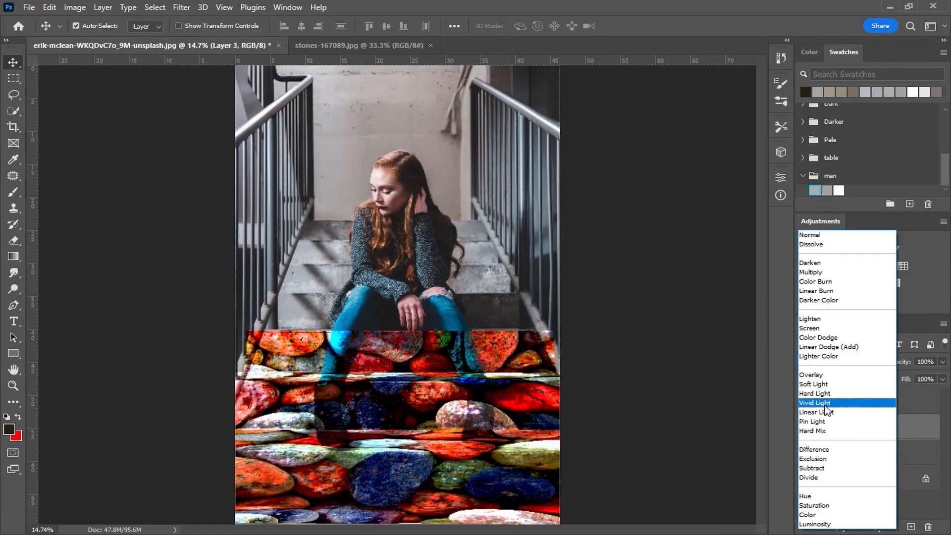
click(825, 273)
Show only Layer 1, select the woman with the Quick Selection tool and copy her onto a new layer
click(837, 454)
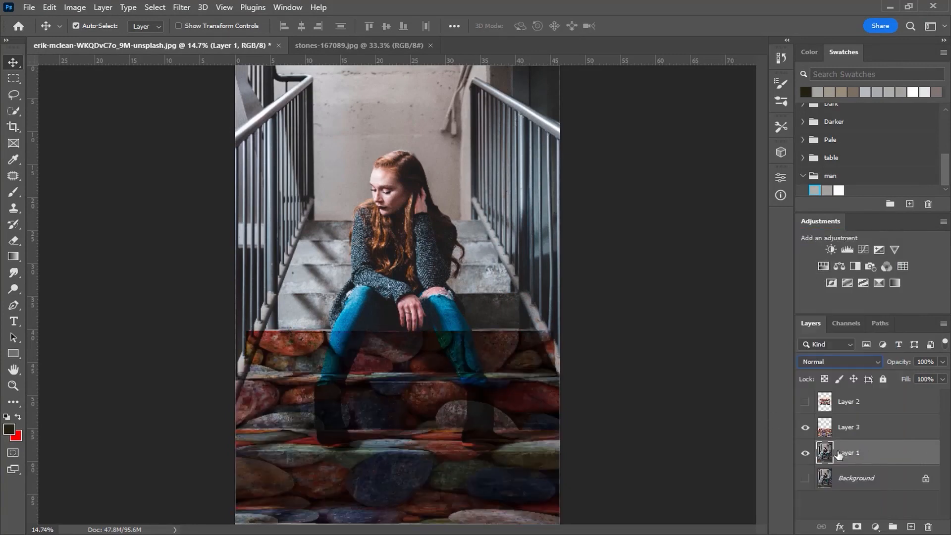
click(805, 452)
click(804, 452)
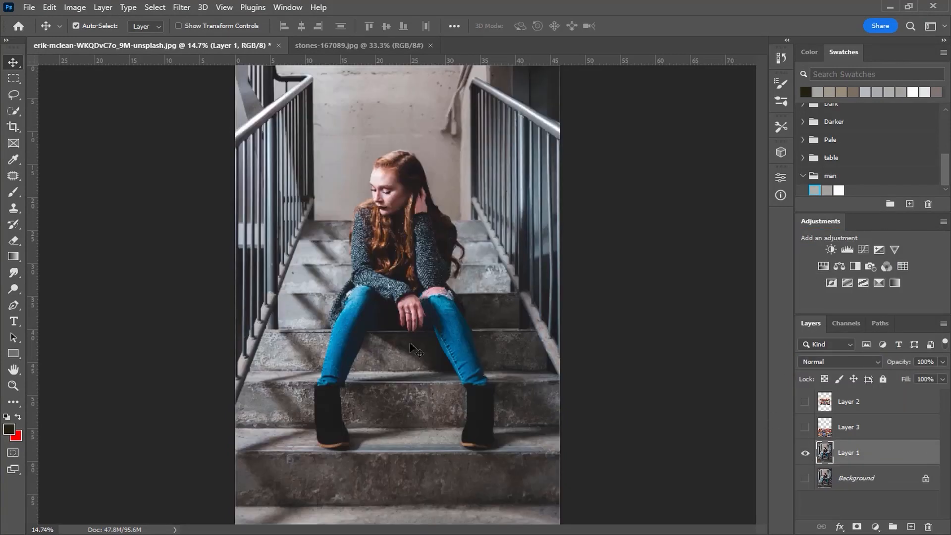
click(13, 111)
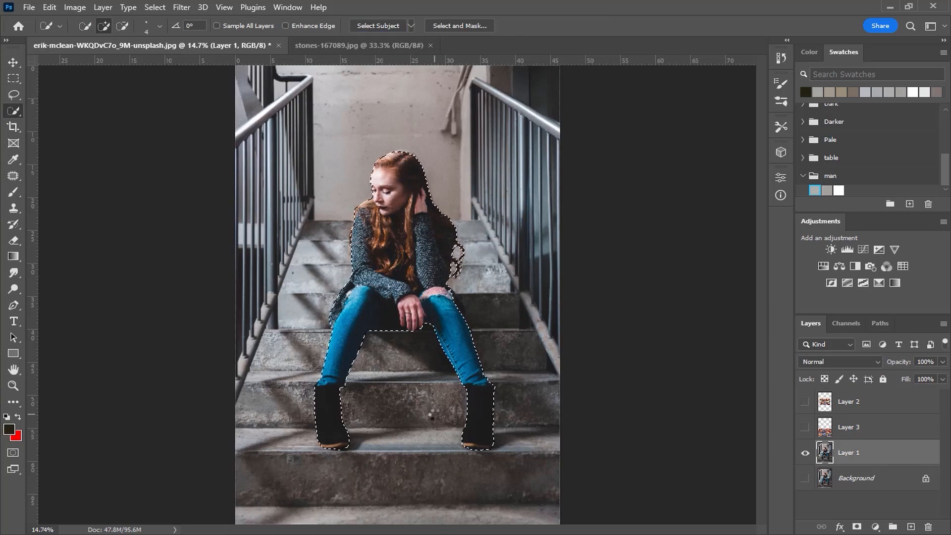
key(ctrl+j)
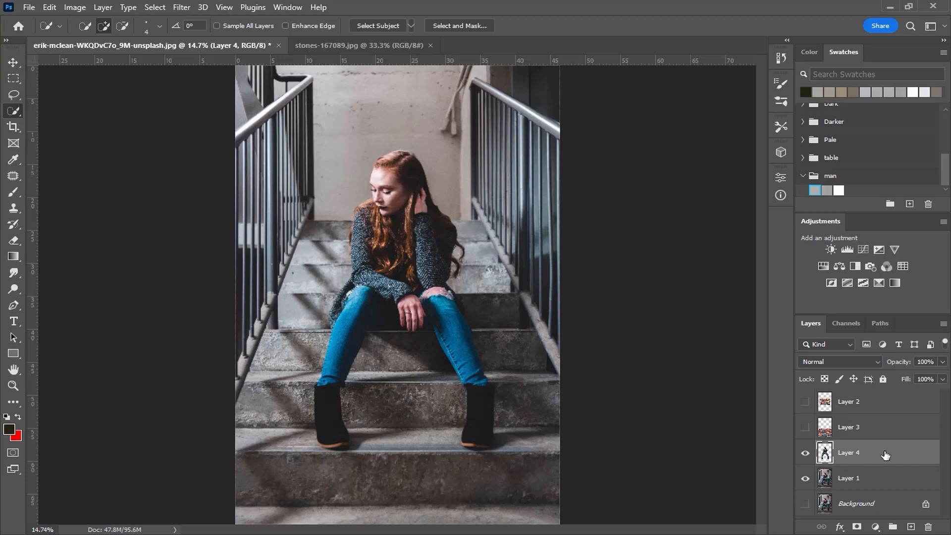
Move the cut-out woman's layer to the very top of the layer stack and show Layer 3 again
drag(885, 454, 884, 394)
drag(884, 392, 884, 393)
click(870, 463)
click(806, 453)
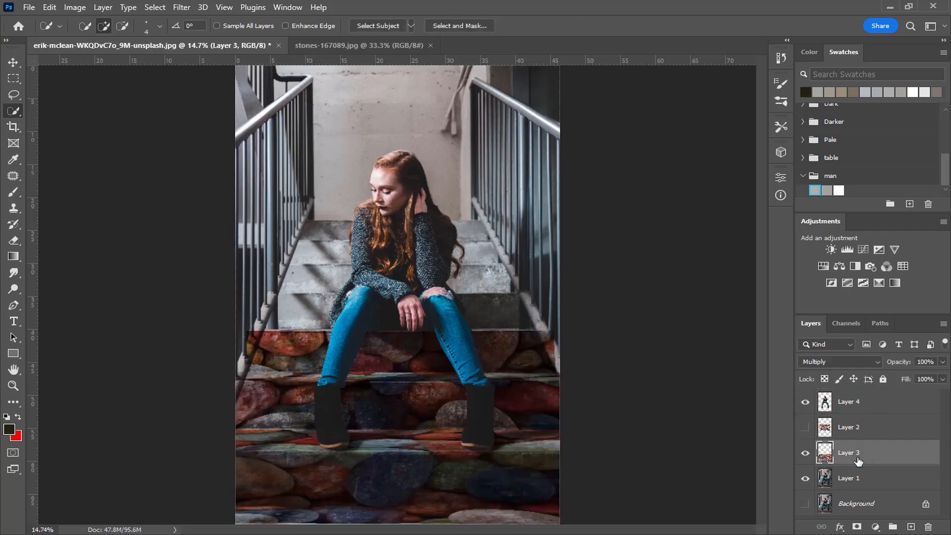
Duplicate Layer 3 and set the copy's blend mode to Screen
key(ctrl+j)
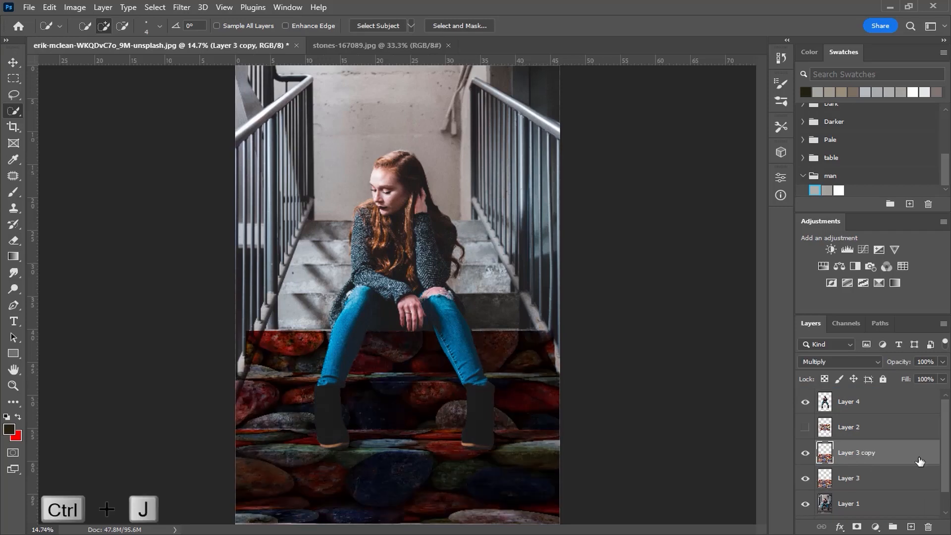
click(836, 358)
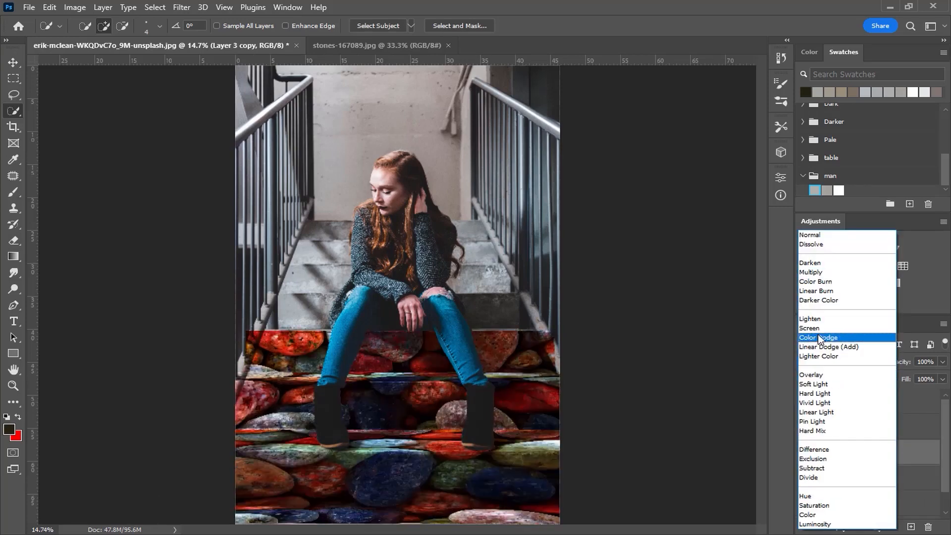
click(819, 329)
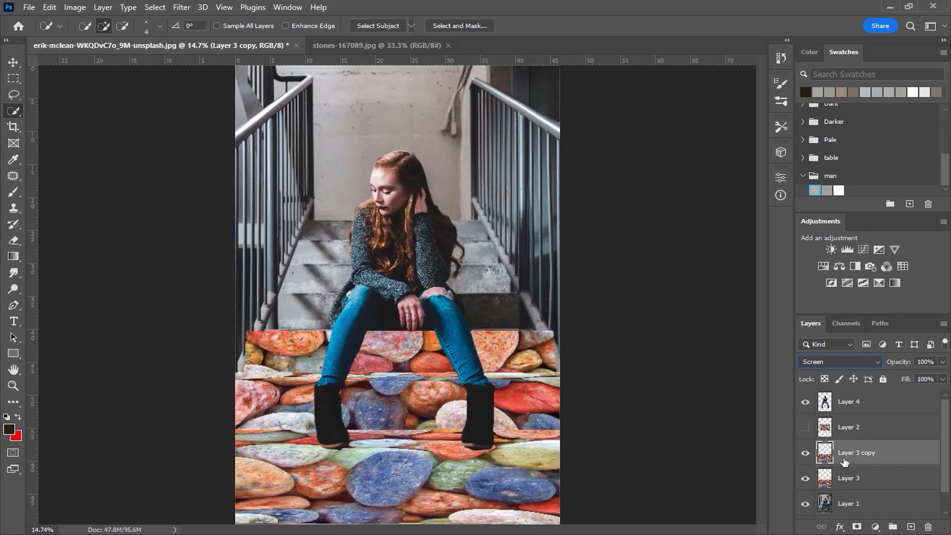
Hide Layer 3 copy and set Layer 3's Blend If Underlying Layer sliders to 0/255 for both the dark and light ends
click(887, 478)
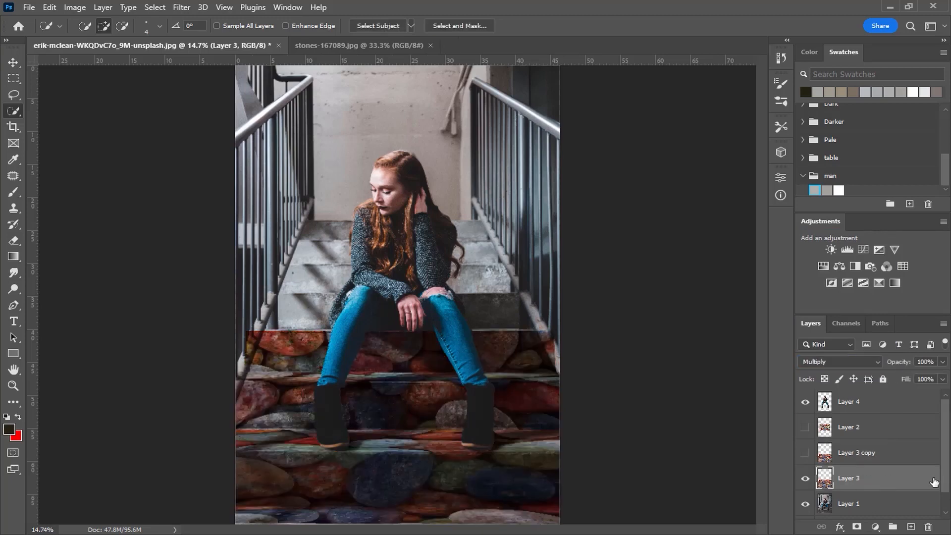
double_click(892, 478)
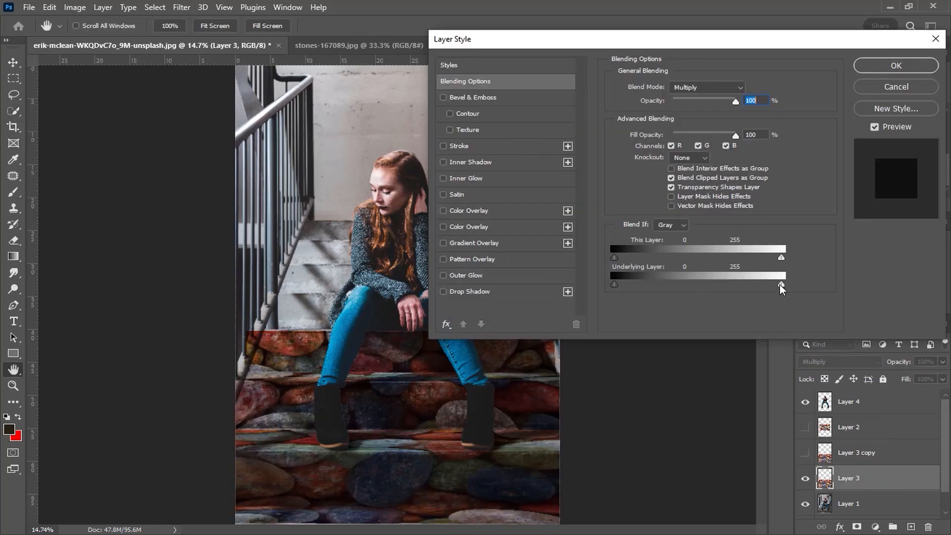
drag(614, 284, 692, 285)
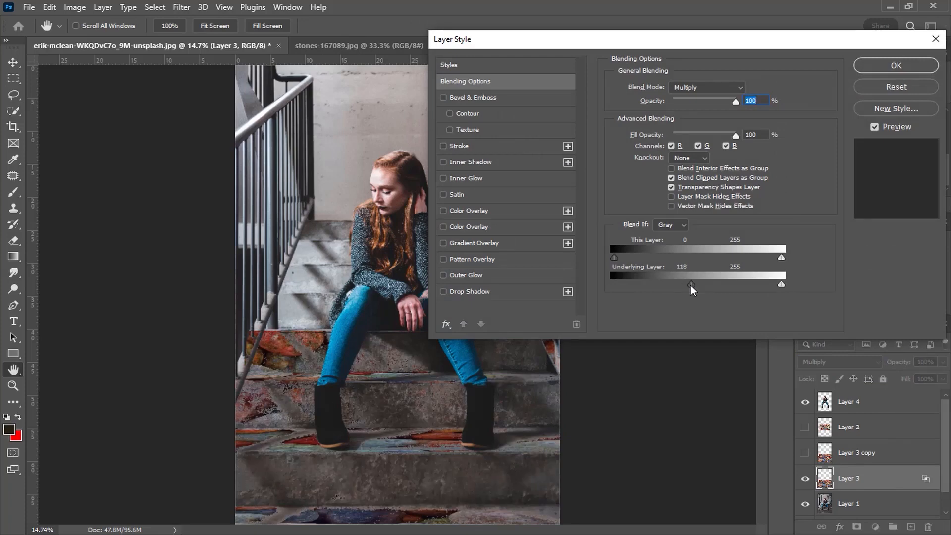
drag(781, 285, 824, 288)
drag(719, 285, 535, 293)
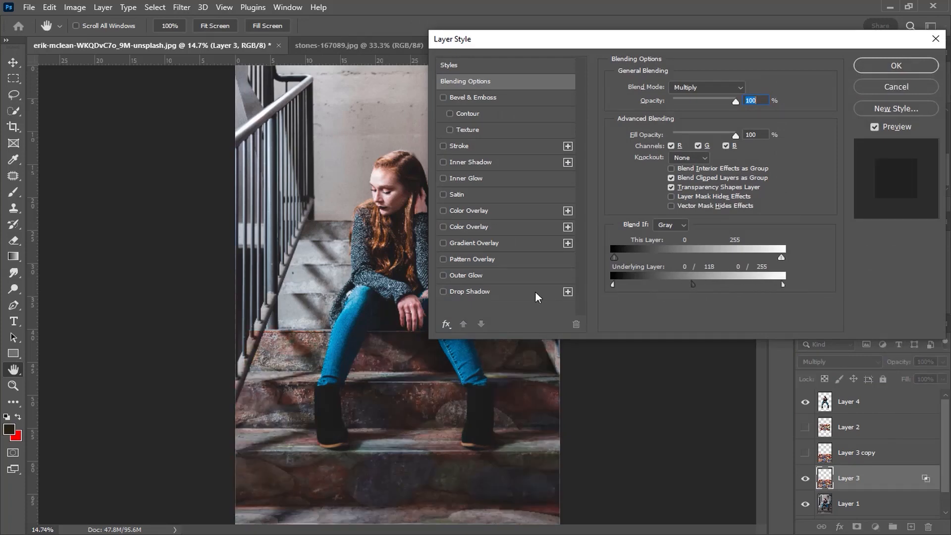
drag(688, 281, 929, 299)
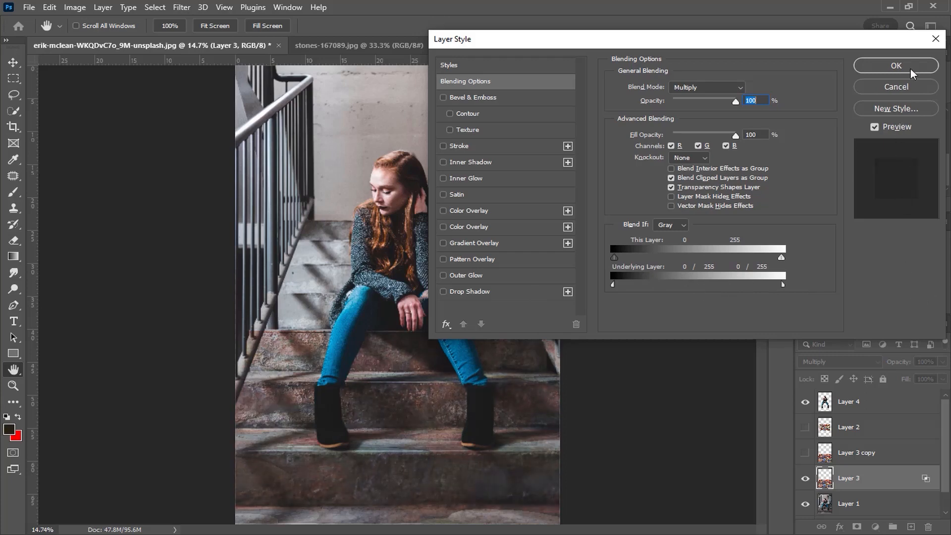
click(911, 72)
Show Layer 3 copy and split both its Blend If Underlying Layer sliders to 0/255
click(805, 453)
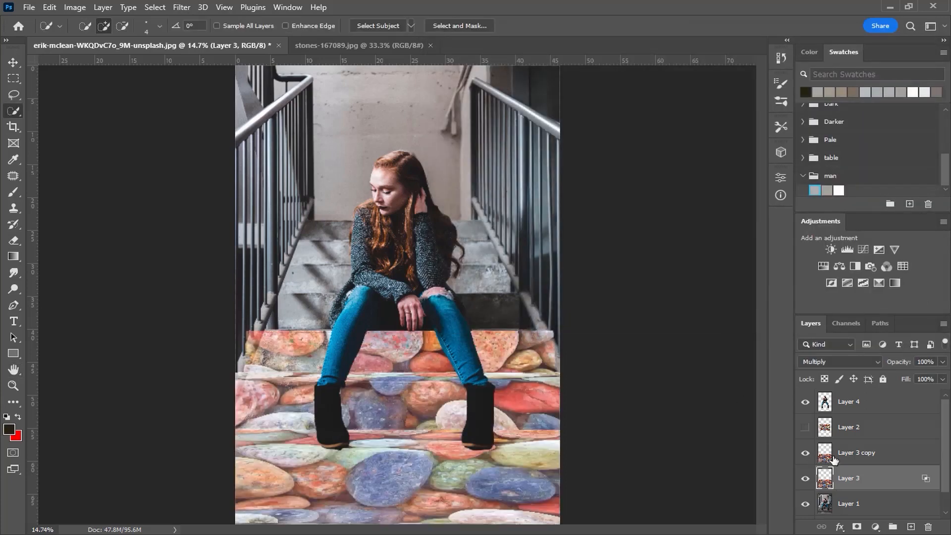
click(910, 459)
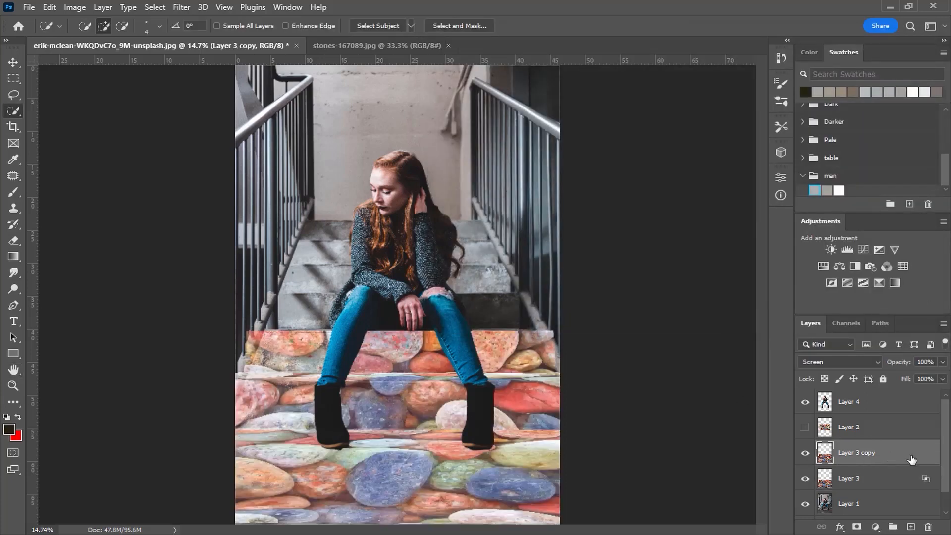
double_click(872, 452)
drag(614, 285, 674, 286)
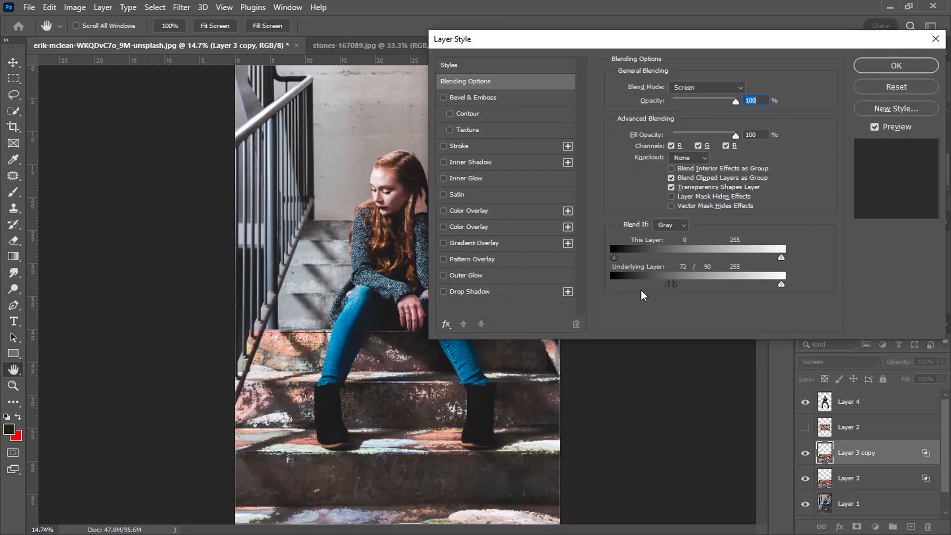
drag(778, 286, 489, 302)
drag(673, 286, 936, 311)
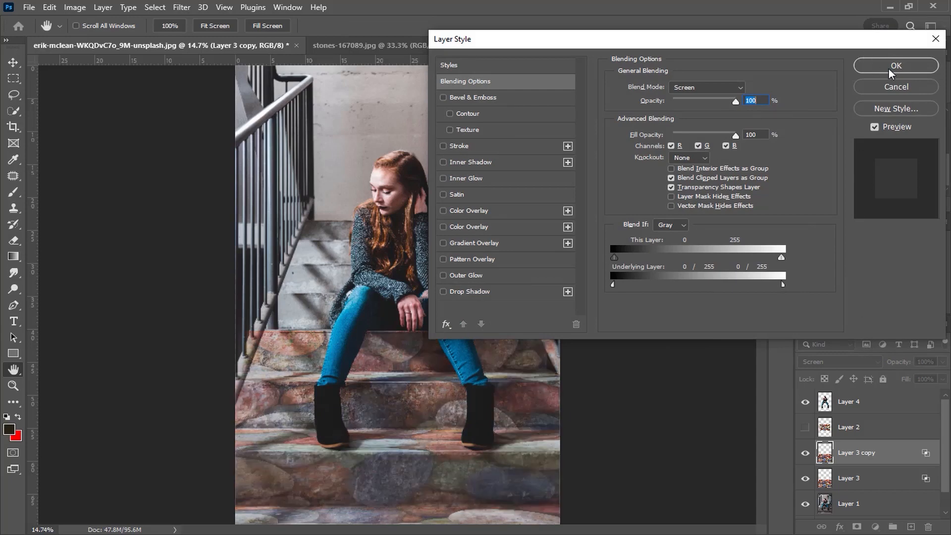
click(891, 66)
Group Layer 3 with its copy and add a Curves adjustment layer clipped to that group
shift+click(894, 480)
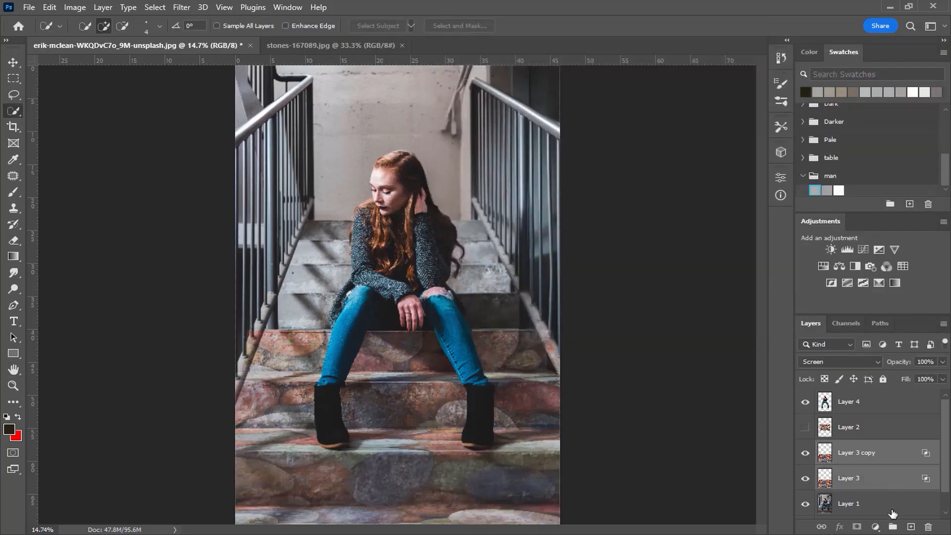
click(893, 528)
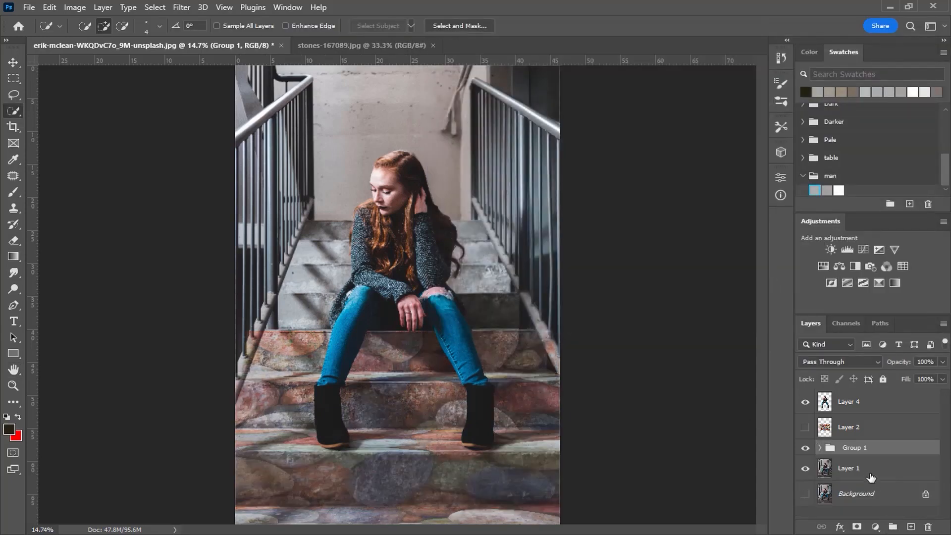
click(874, 527)
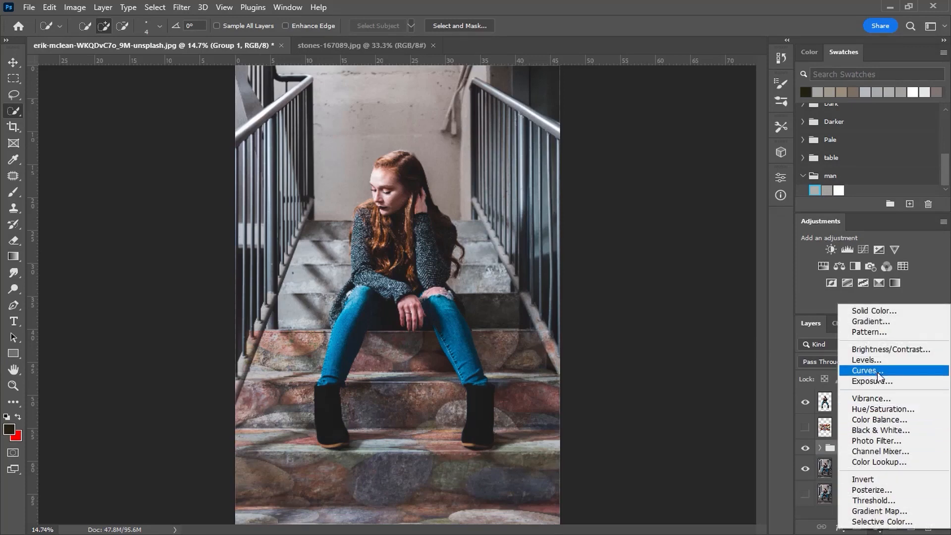
click(862, 371)
key(ctrl+alt+g)
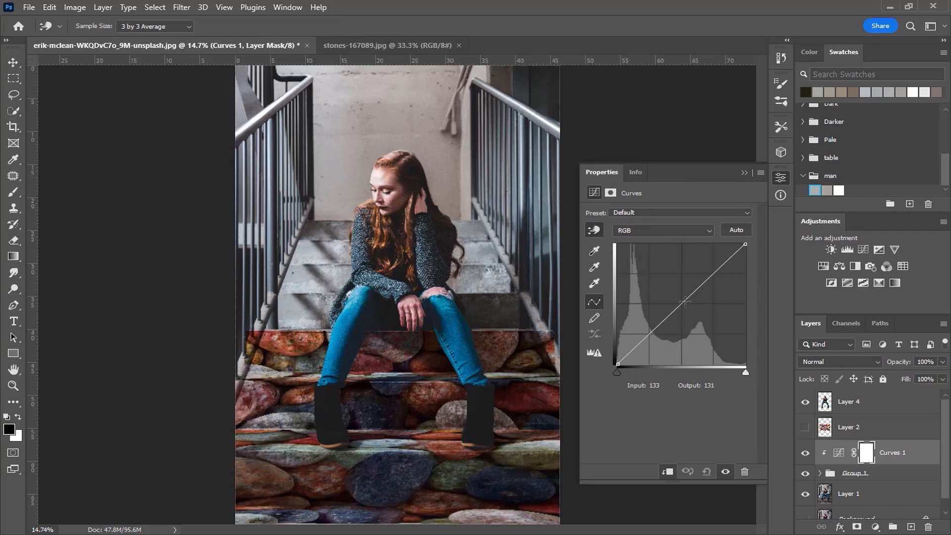
Shape the Curves adjustment with points at input 140, output 123 and input 60, output 64, and set its opacity to 70%
click(841, 454)
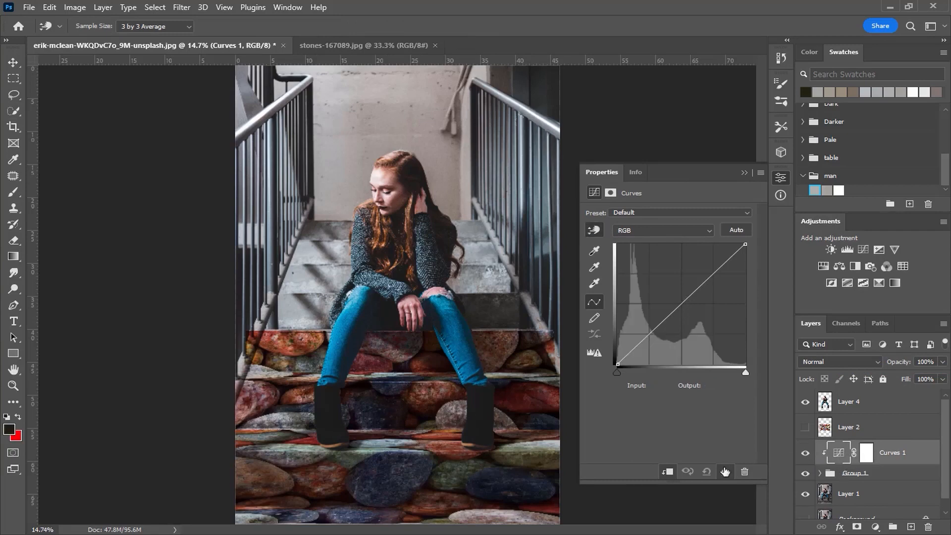
click(667, 472)
click(668, 472)
drag(682, 302, 686, 306)
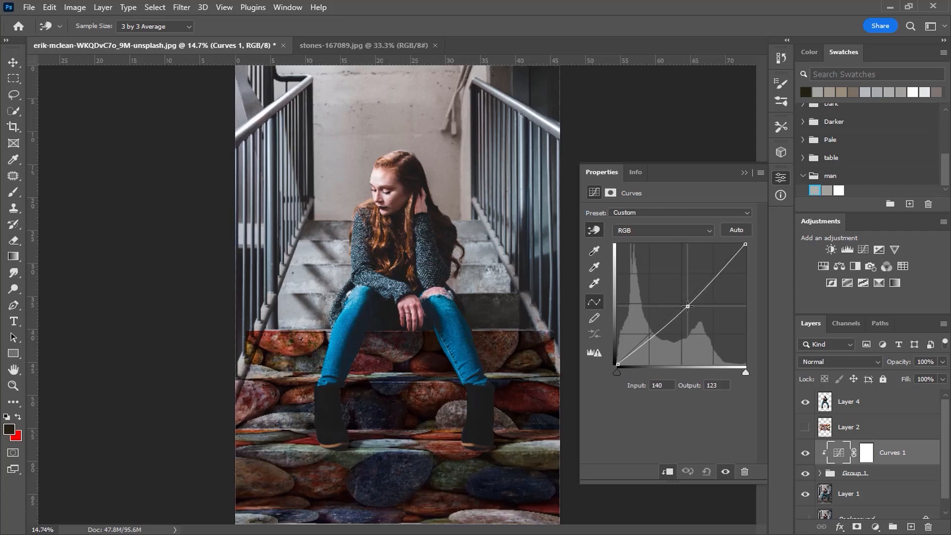
drag(645, 338, 647, 334)
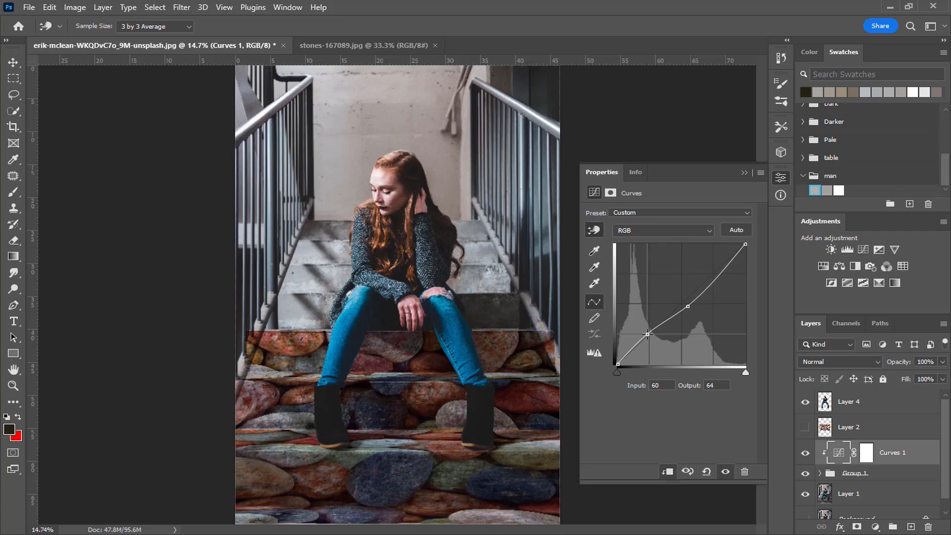
click(744, 173)
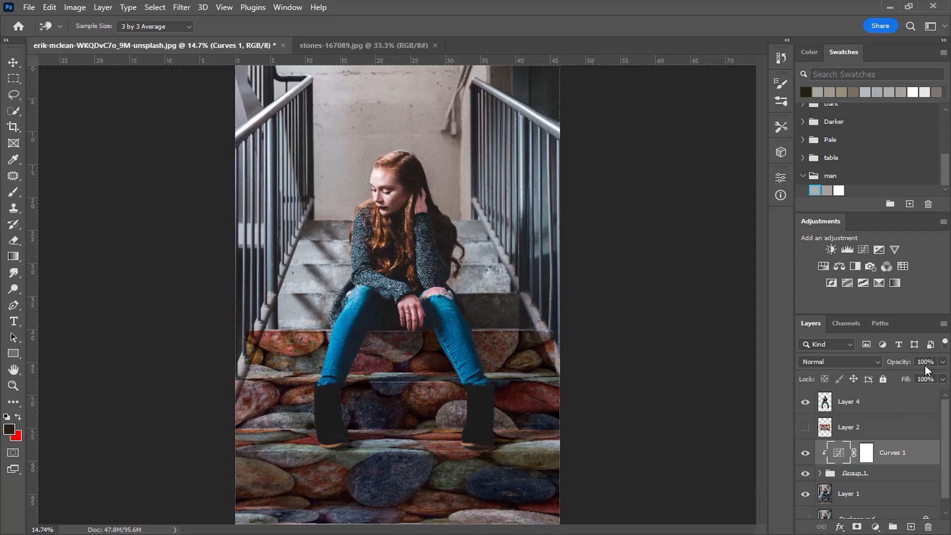
text(70)
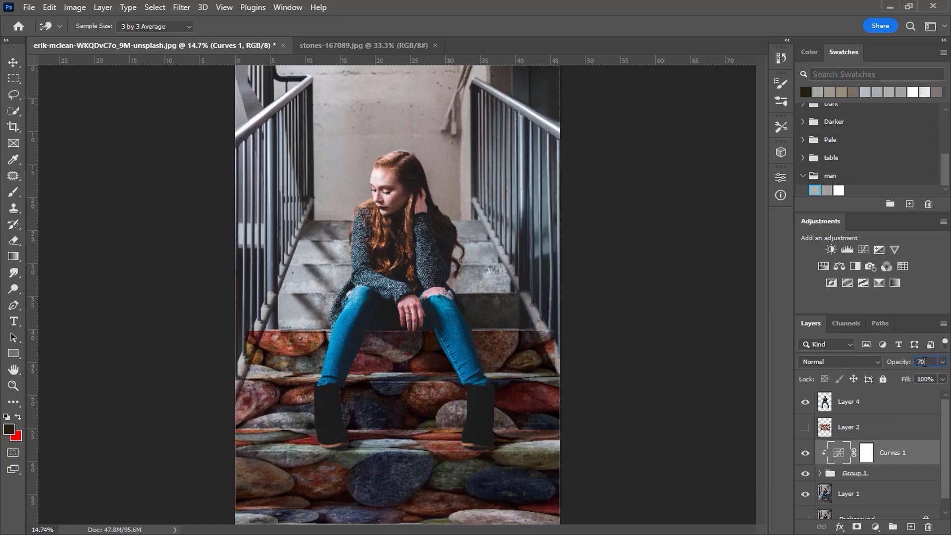
click(924, 455)
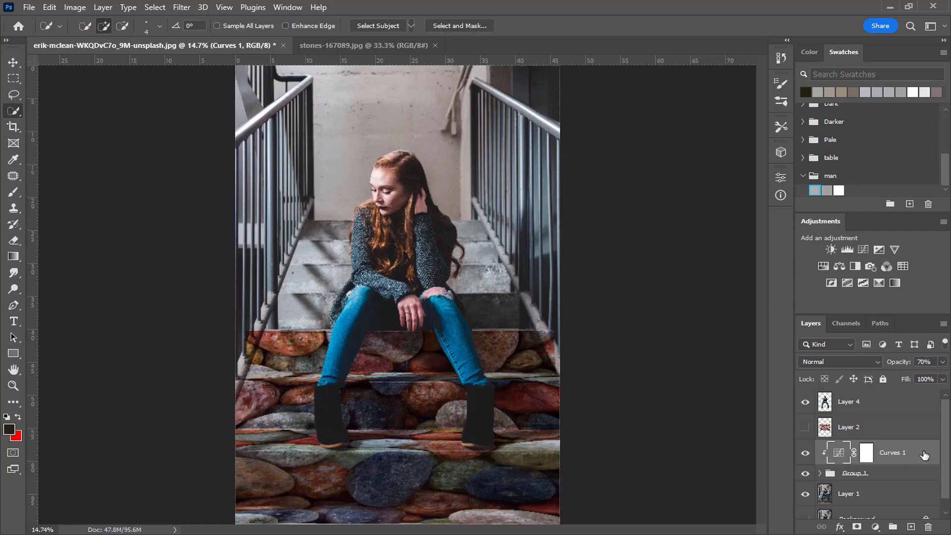
Set the Curves adjustment's blend mode to Soft Light and its opacity to 25%
click(845, 360)
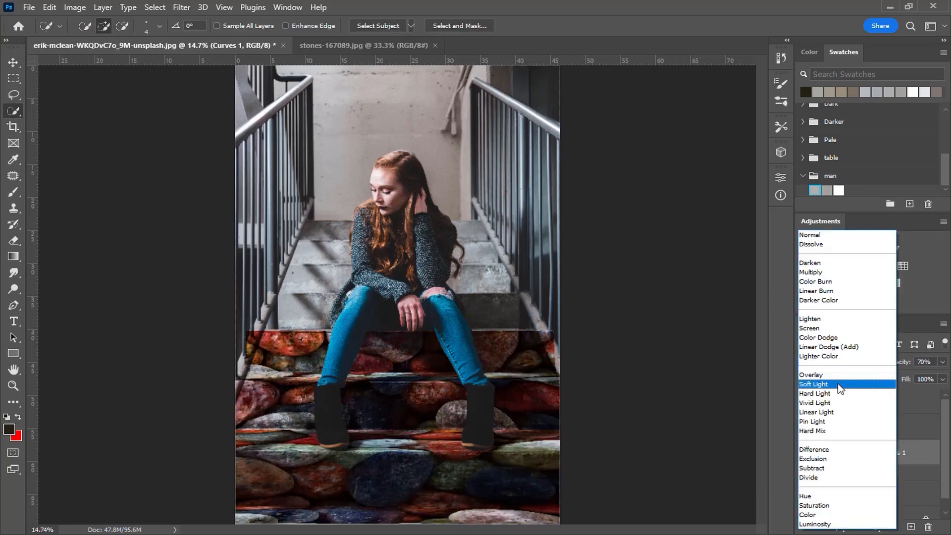
click(838, 384)
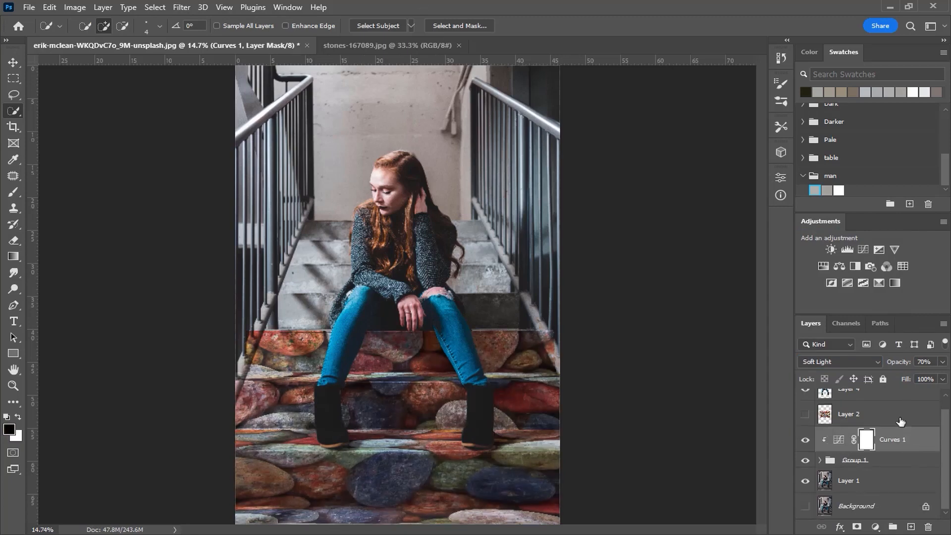
click(944, 362)
drag(894, 375, 891, 376)
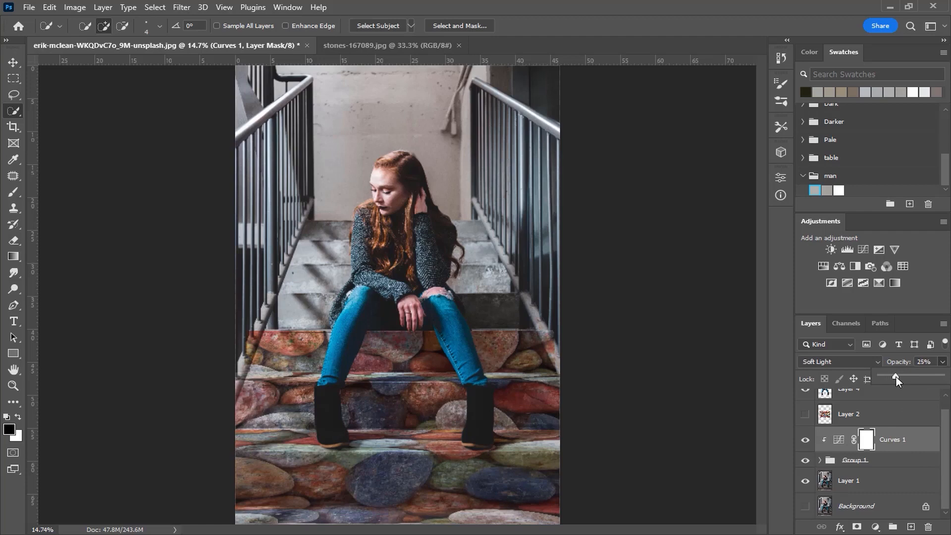
click(946, 427)
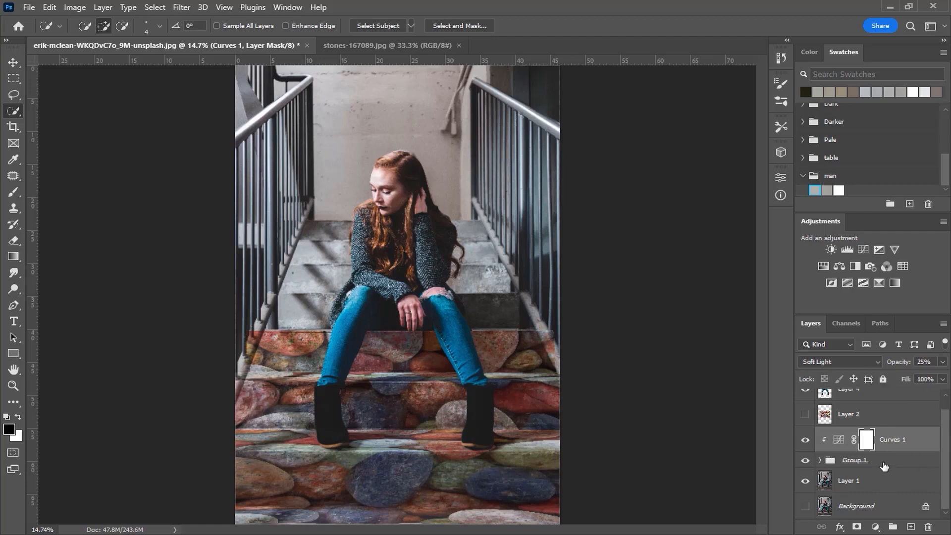
Group the Curves adjustment with Group 1 and add a layer mask to the new group
shift+click(884, 462)
click(892, 526)
key(v)
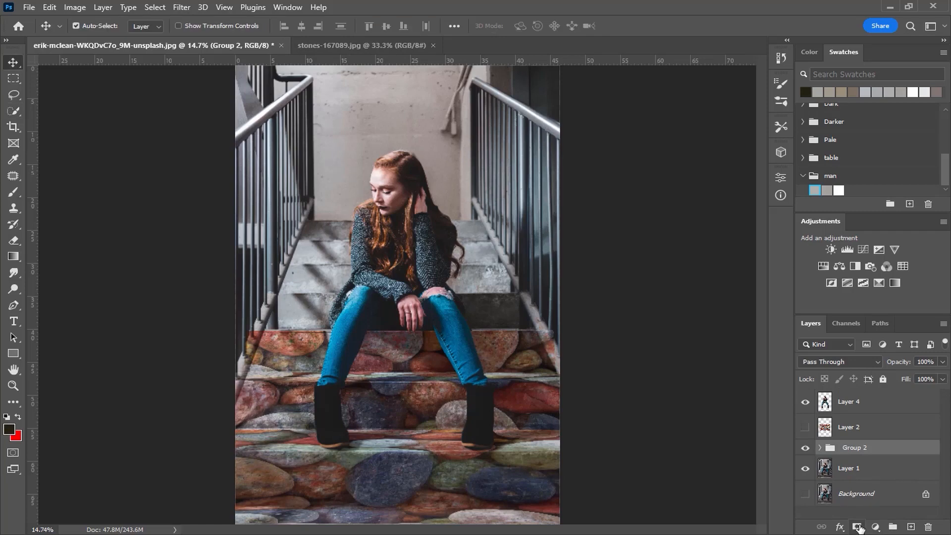
click(857, 527)
With a black brush at 100% opacity, mask out the stones that overlap the railings on both sides of the stairs
click(19, 193)
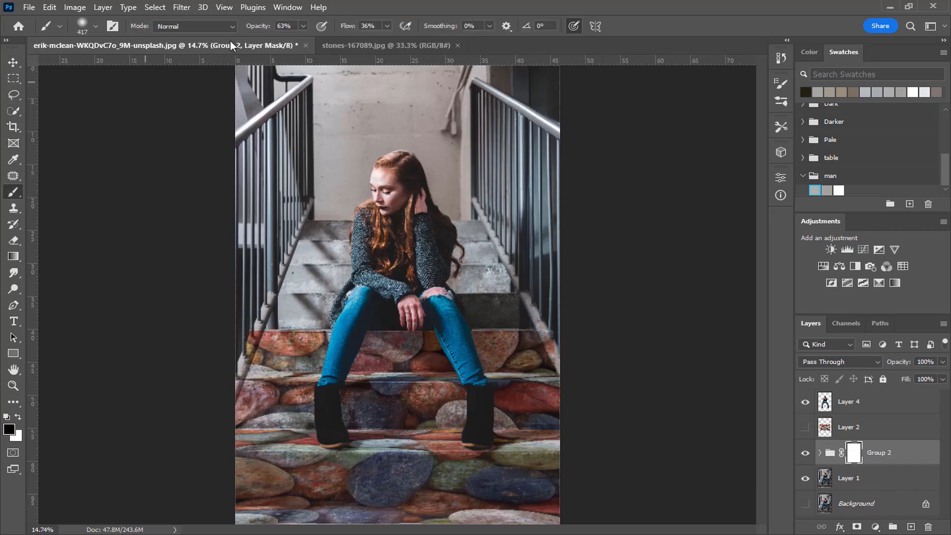
drag(302, 41, 386, 35)
scroll(247, 324, up, 3)
mouse_move(247, 319)
mouse_down()
mouse_move(216, 319)
mouse_move(261, 246)
mouse_up()
mouse_move(202, 344)
mouse_down()
mouse_move(250, 283)
mouse_move(220, 377)
mouse_move(214, 329)
mouse_move(207, 379)
mouse_up()
drag(537, 335, 344, 376)
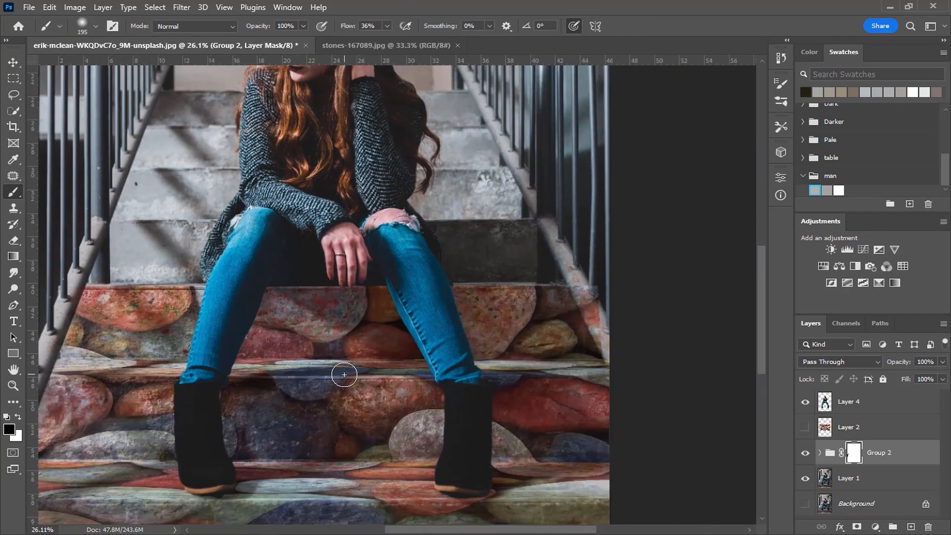
mouse_move(596, 302)
mouse_down()
mouse_move(598, 293)
mouse_move(600, 345)
mouse_up()
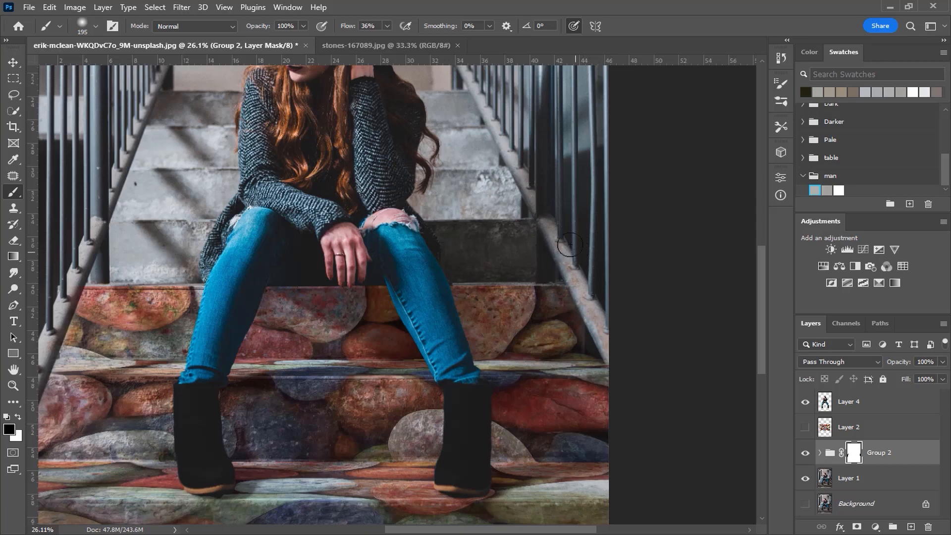
Paint black on the Group 2 mask along the lower step faces and edges to fade the stones into the concrete
scroll(359, 330, down, 5)
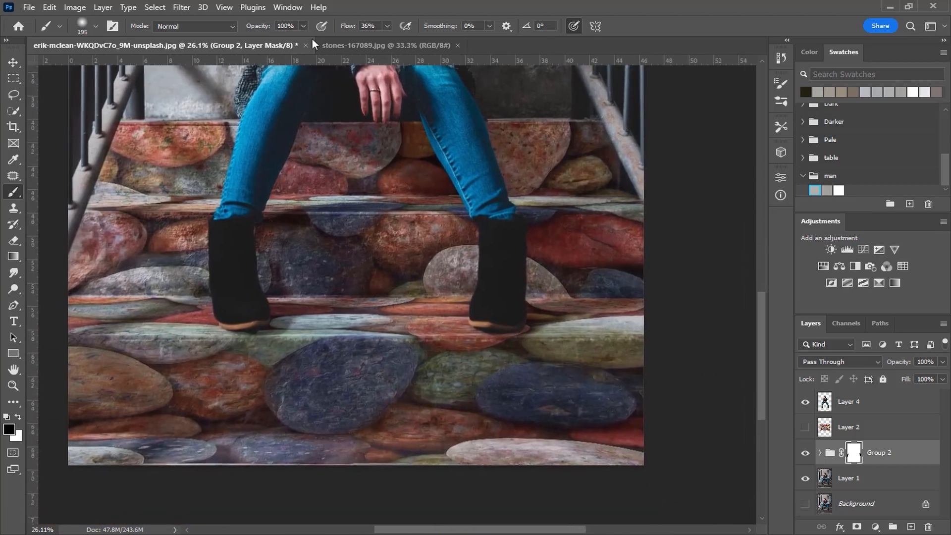
drag(153, 343, 189, 343)
mouse_move(102, 422)
mouse_down()
mouse_move(290, 411)
mouse_move(348, 416)
mouse_up()
mouse_move(487, 427)
mouse_down()
mouse_move(615, 424)
mouse_move(370, 431)
mouse_move(391, 415)
mouse_move(364, 423)
mouse_move(446, 414)
mouse_up()
scroll(428, 469, down, 1)
drag(624, 290, 262, 290)
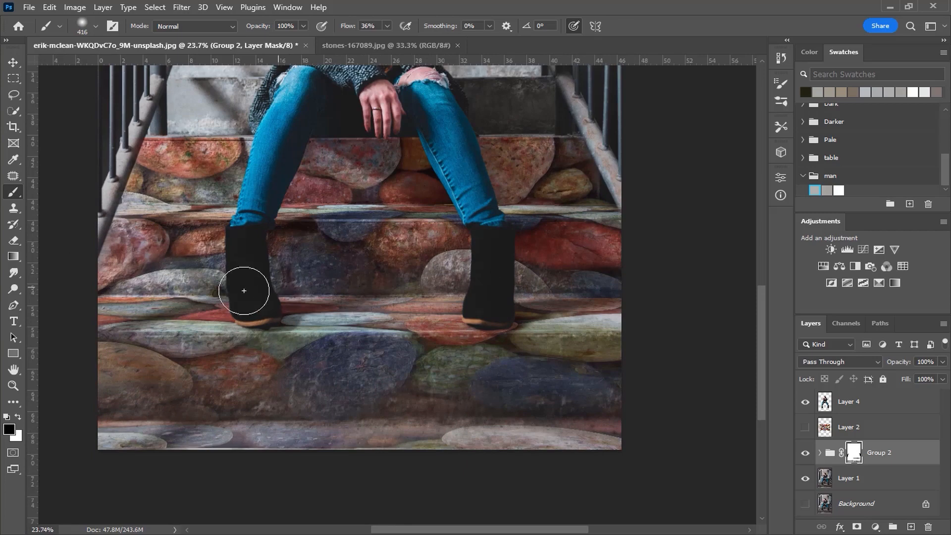
mouse_move(120, 199)
mouse_down()
mouse_move(105, 208)
mouse_move(239, 187)
mouse_move(272, 198)
mouse_move(414, 194)
mouse_move(342, 201)
mouse_move(545, 195)
mouse_move(224, 205)
mouse_up()
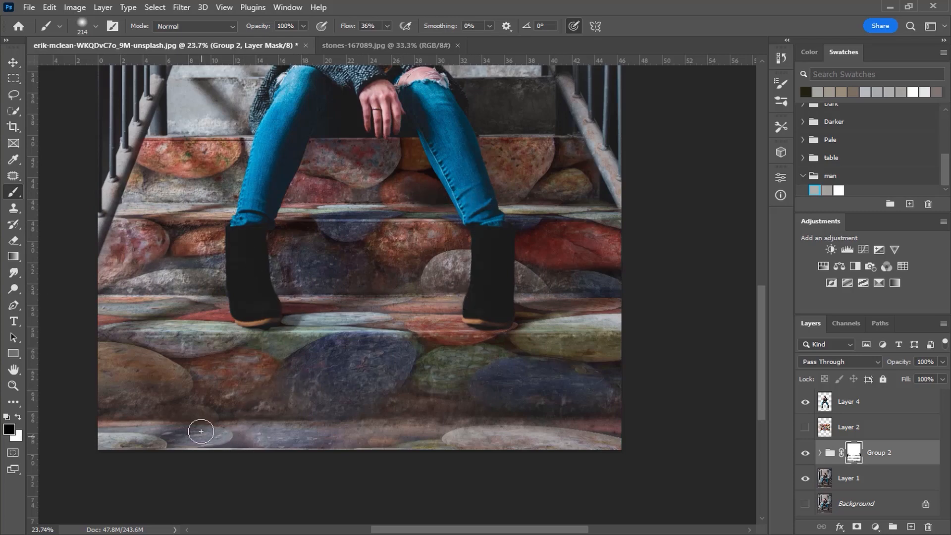
drag(155, 403, 173, 404)
Set the brush opacity to 68% and fade the stones on the bottom step face and along the left side of the stairs
click(303, 26)
drag(278, 40, 284, 39)
mouse_move(208, 374)
mouse_down()
mouse_move(232, 377)
mouse_move(102, 371)
mouse_move(577, 386)
mouse_move(473, 385)
mouse_up()
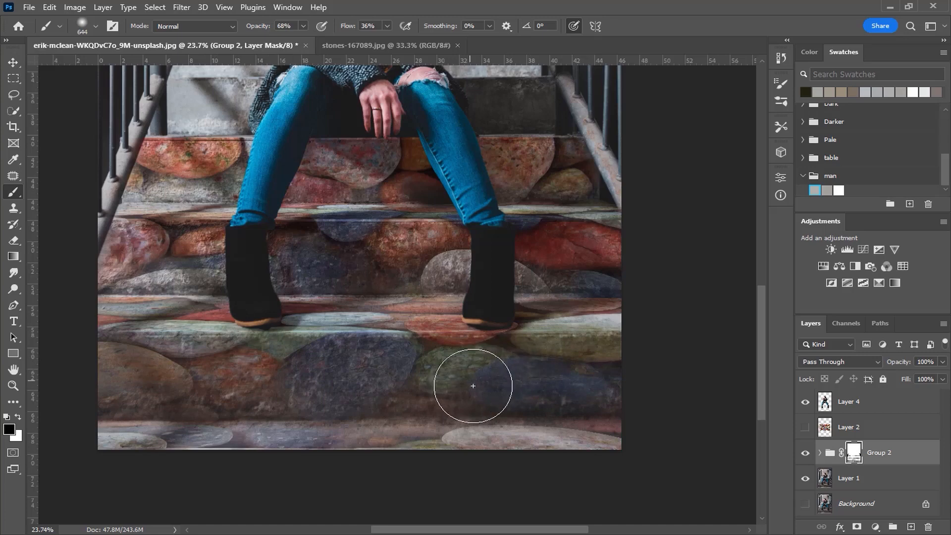
mouse_move(154, 257)
mouse_down()
mouse_move(103, 210)
mouse_move(125, 138)
mouse_move(121, 154)
mouse_up()
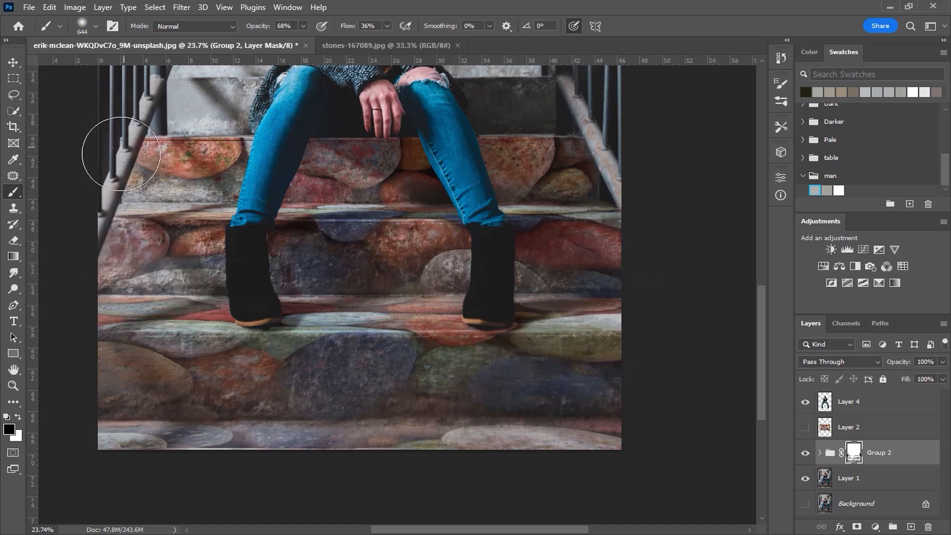
With a 214-pixel brush, fade the stones on the Group 2 mask along the step edges and the right side of the stairs
drag(581, 135, 549, 141)
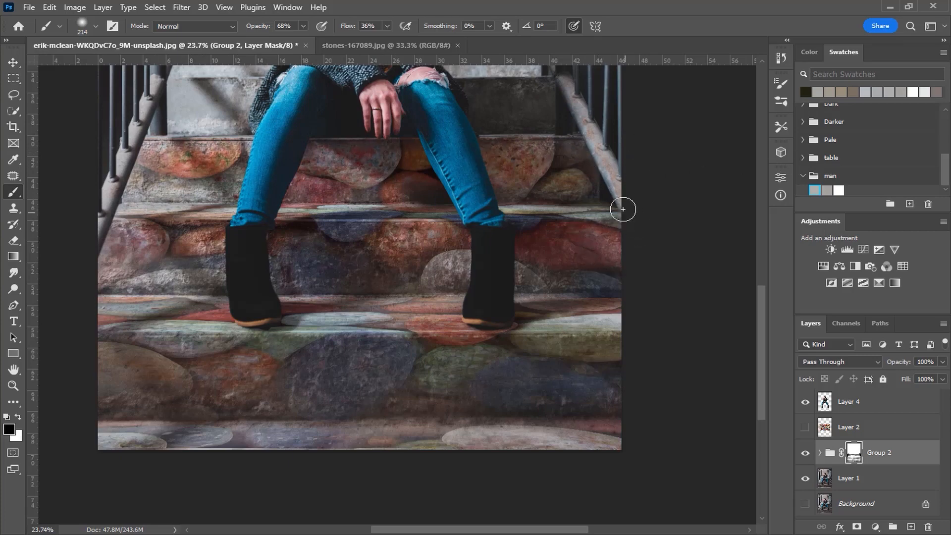
drag(582, 215, 119, 221)
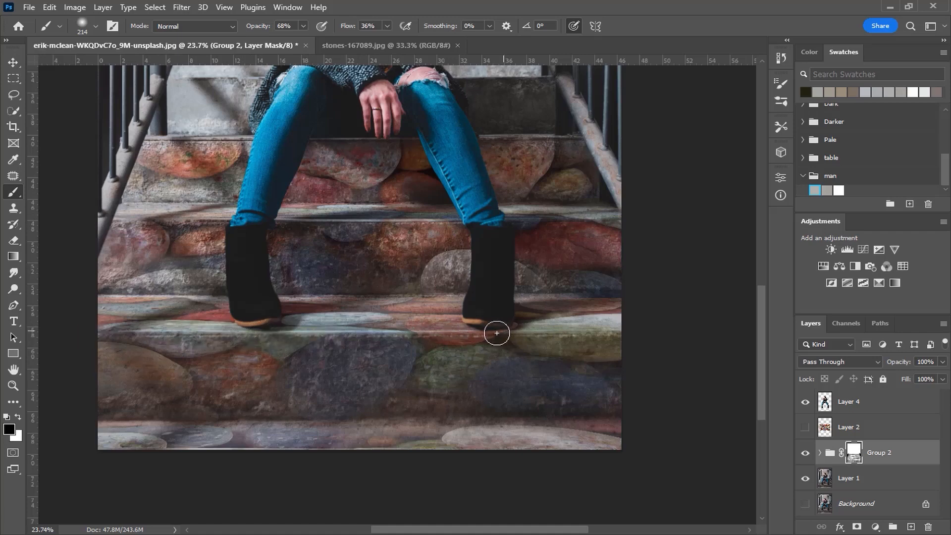
drag(483, 333, 614, 323)
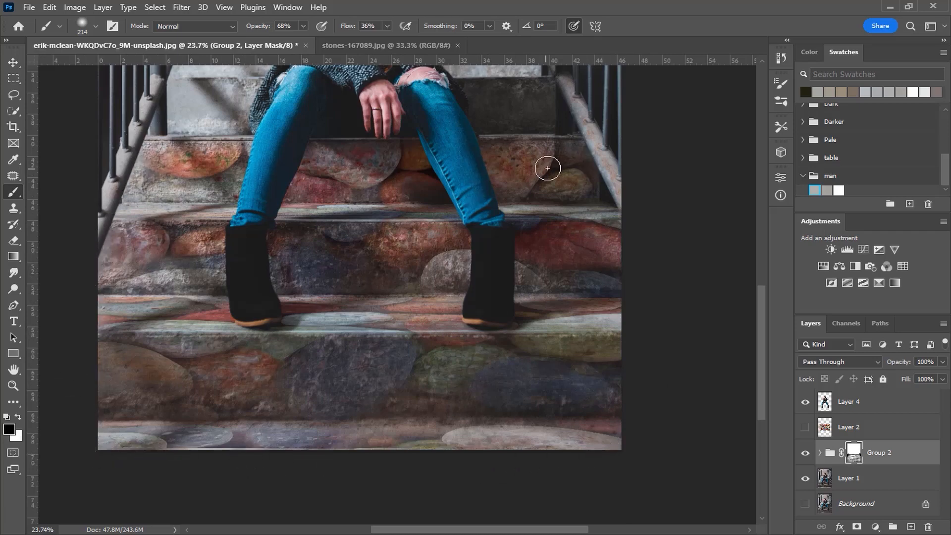
mouse_move(623, 213)
mouse_down()
mouse_move(623, 302)
mouse_move(624, 253)
mouse_move(613, 236)
mouse_move(621, 214)
mouse_move(630, 325)
mouse_move(617, 336)
mouse_move(616, 308)
mouse_move(628, 361)
mouse_up()
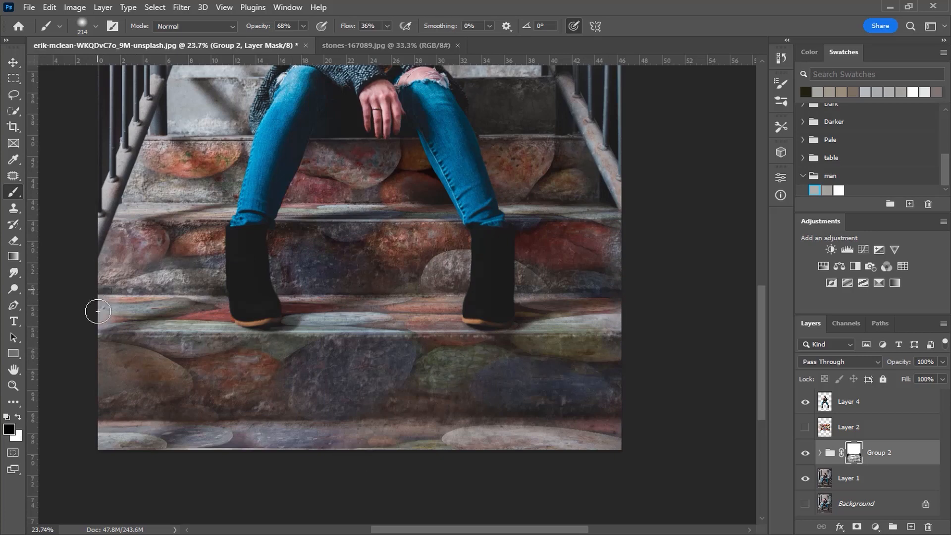
scroll(73, 367, down, 2)
scroll(73, 367, down, 1)
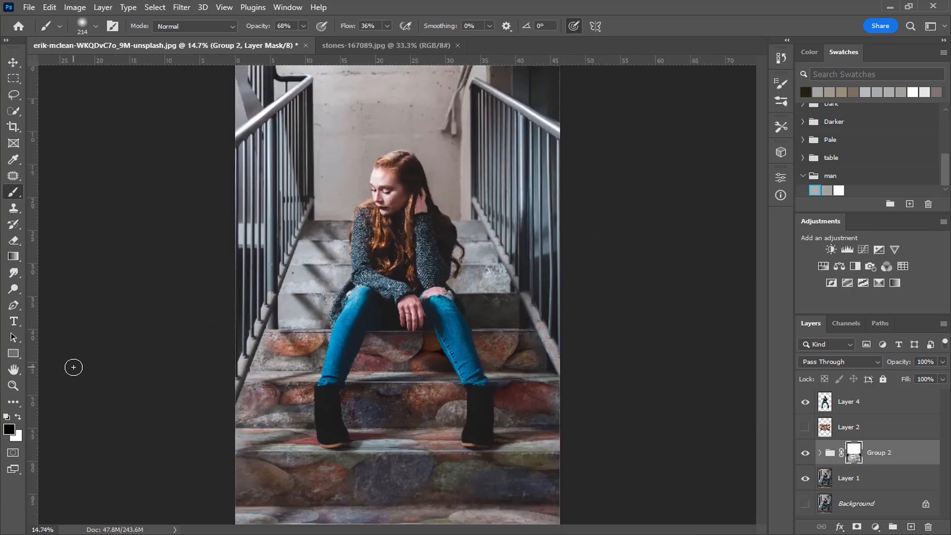
Create a new layer above Layer 4 in Overlay mode, filled with the neutral 50% gray
click(13, 62)
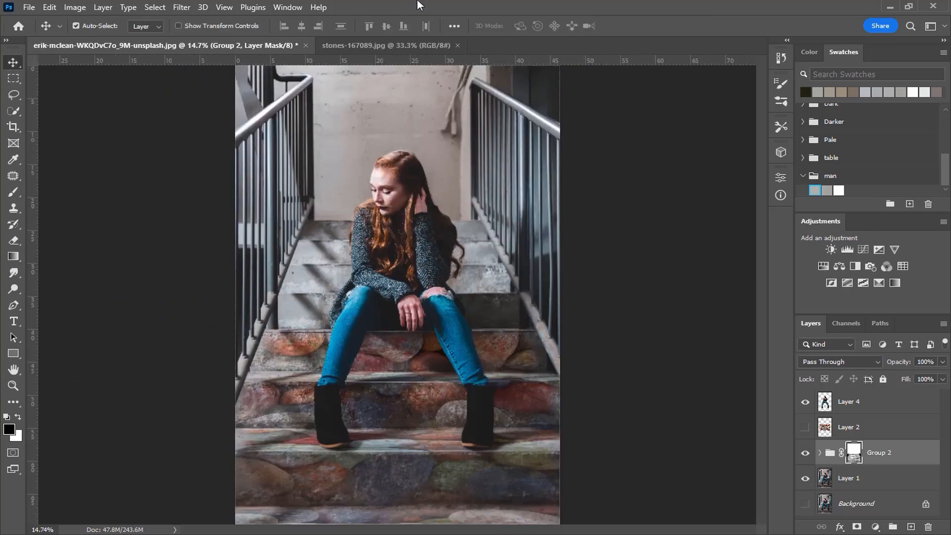
click(915, 406)
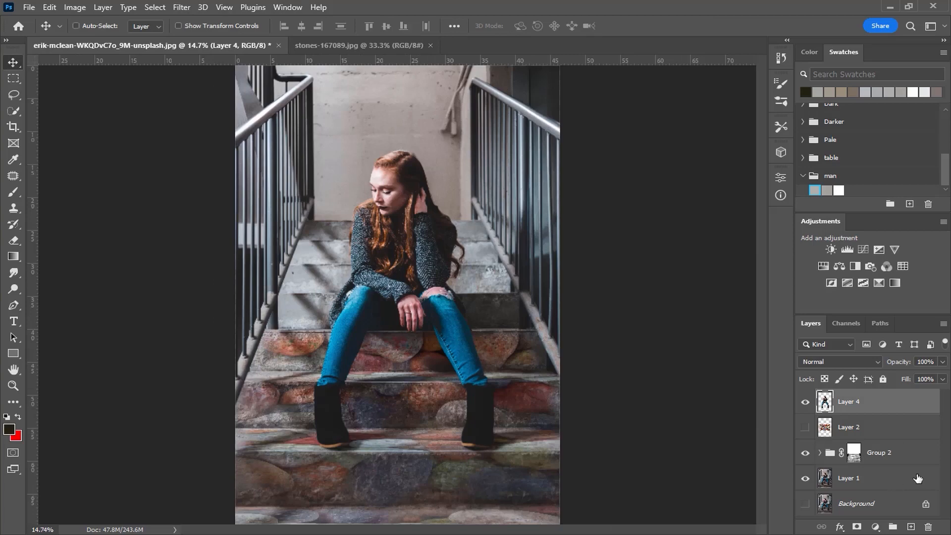
key(ctrl+shift+n)
click(429, 205)
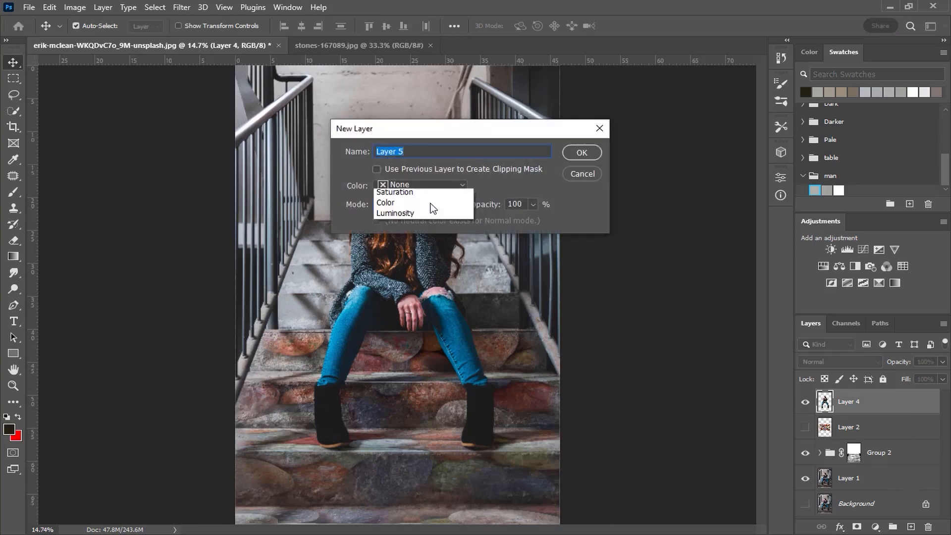
click(423, 354)
click(422, 220)
click(581, 152)
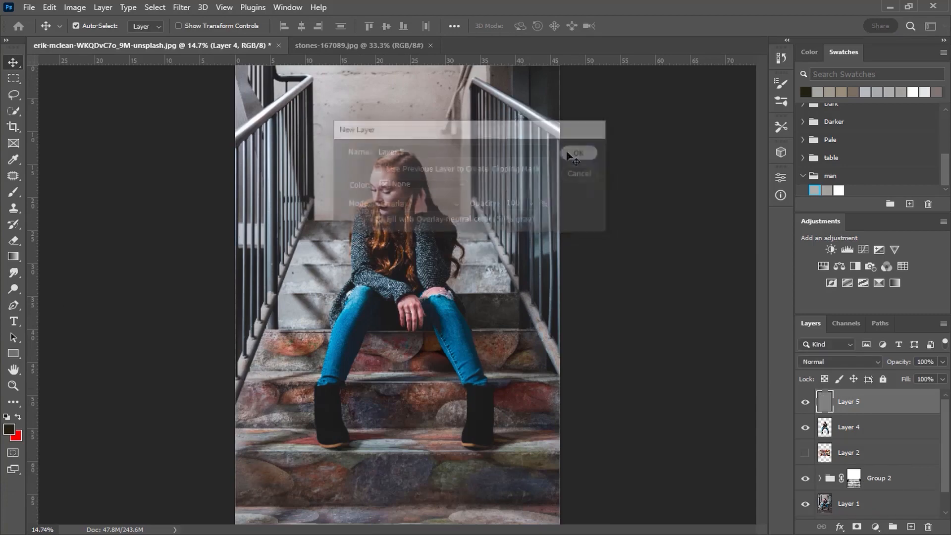
Apply Add Noise to the gray layer with a 10% amount, Uniform distribution and Monochromatic enabled
click(179, 8)
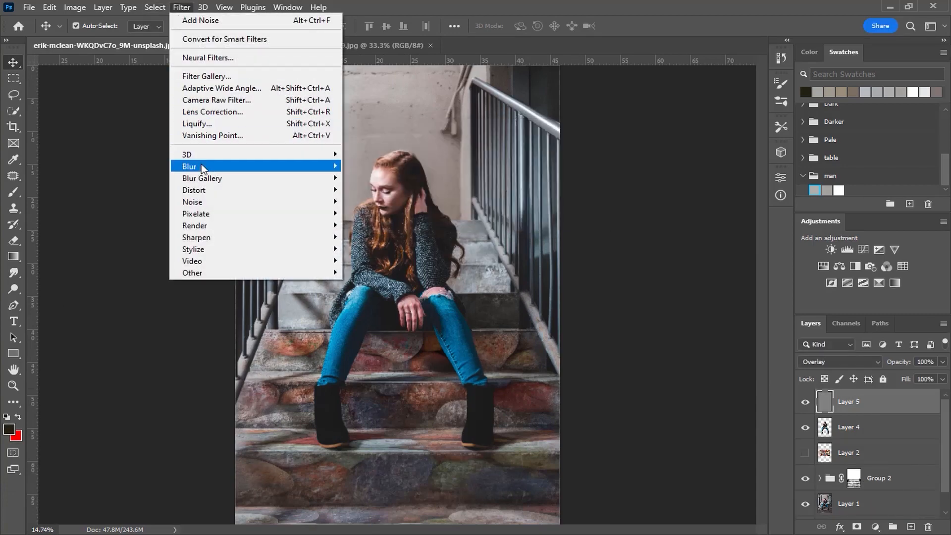
mouse_move(206, 203)
click(383, 202)
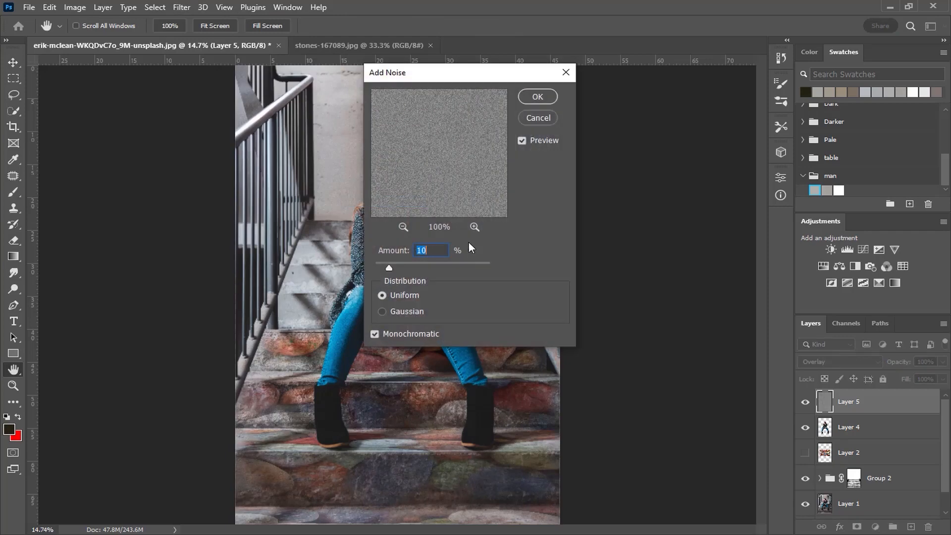
click(551, 99)
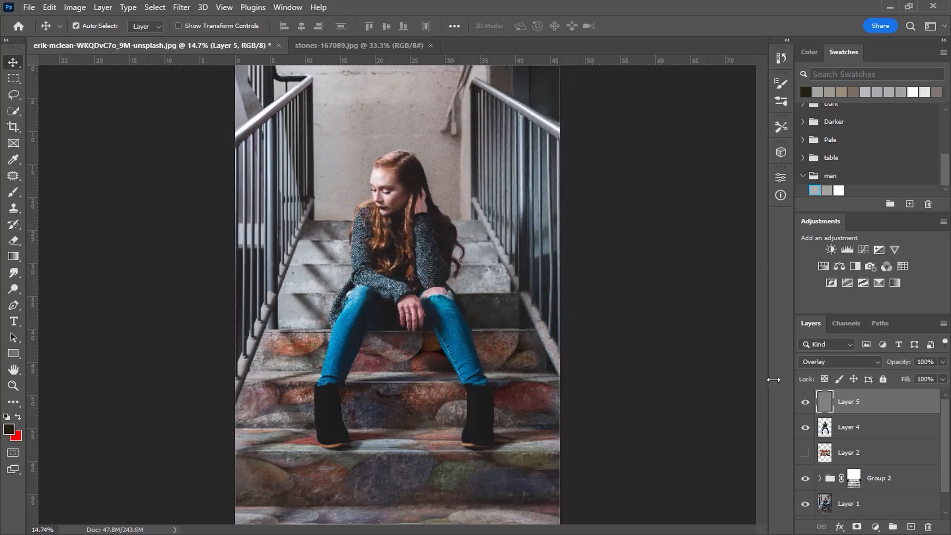
Add a Color Lookup adjustment layer on top and set its 3DLUT file to Crisp_Warm.look
click(876, 527)
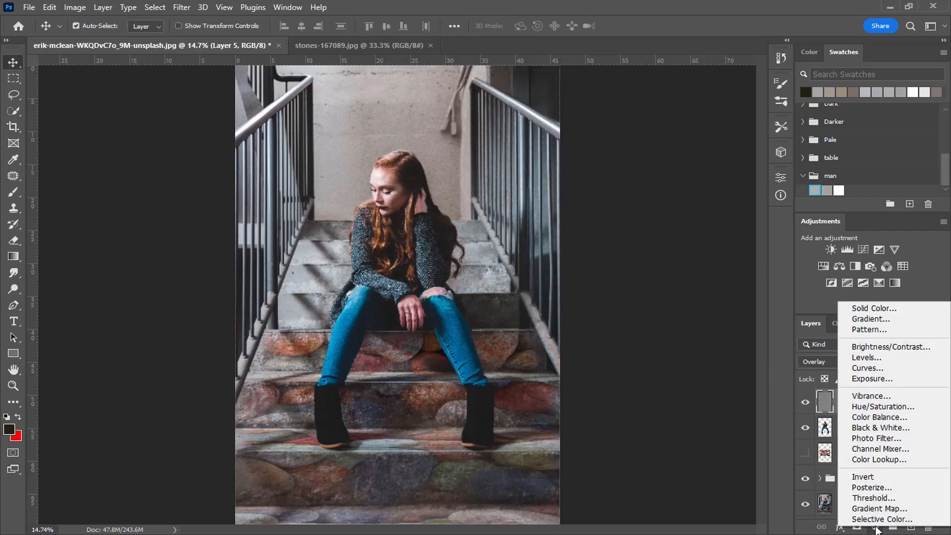
click(873, 459)
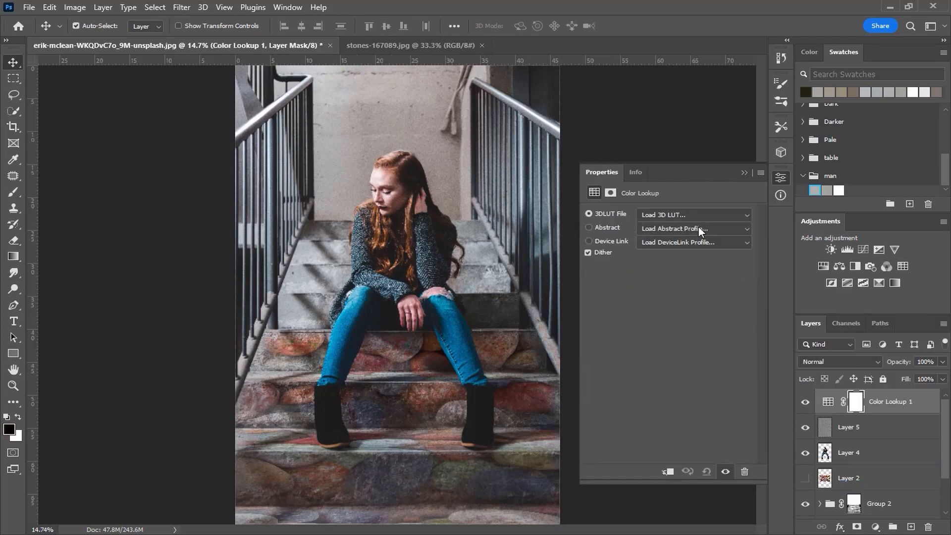
click(699, 215)
click(684, 46)
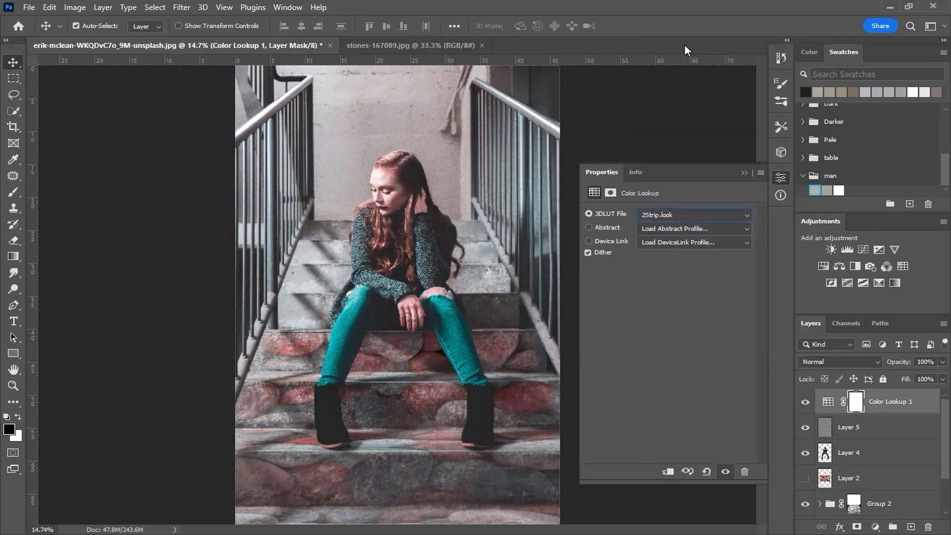
key(Down)
key(Down)
key(Down)
key(Down)
key(Down)
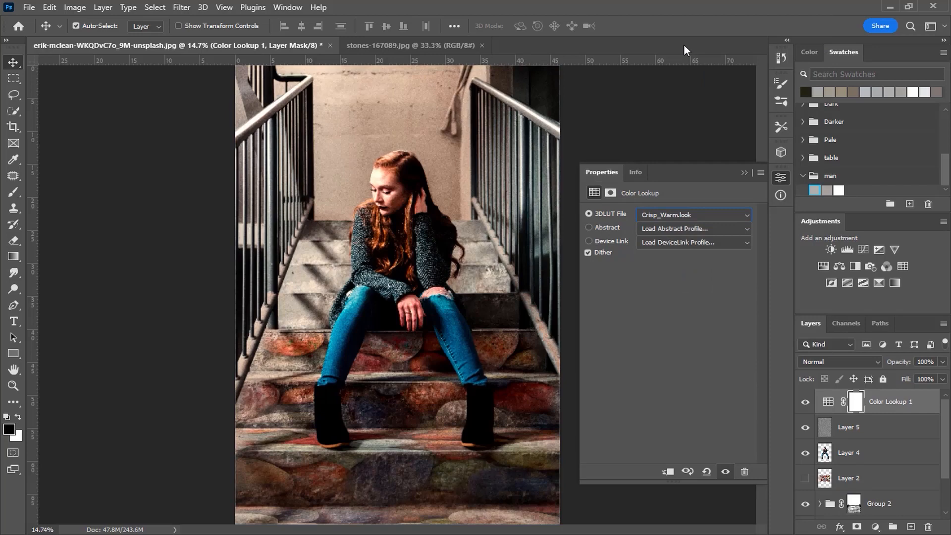
click(744, 172)
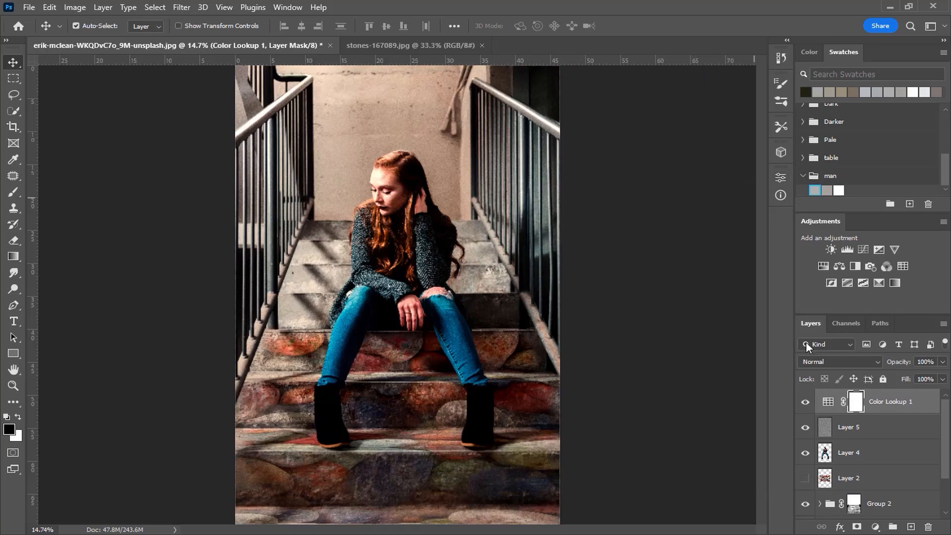
Set the Color Lookup adjustment's fill to 25%
click(942, 382)
mouse_move(891, 397)
mouse_down()
mouse_move(877, 396)
mouse_move(889, 398)
mouse_up()
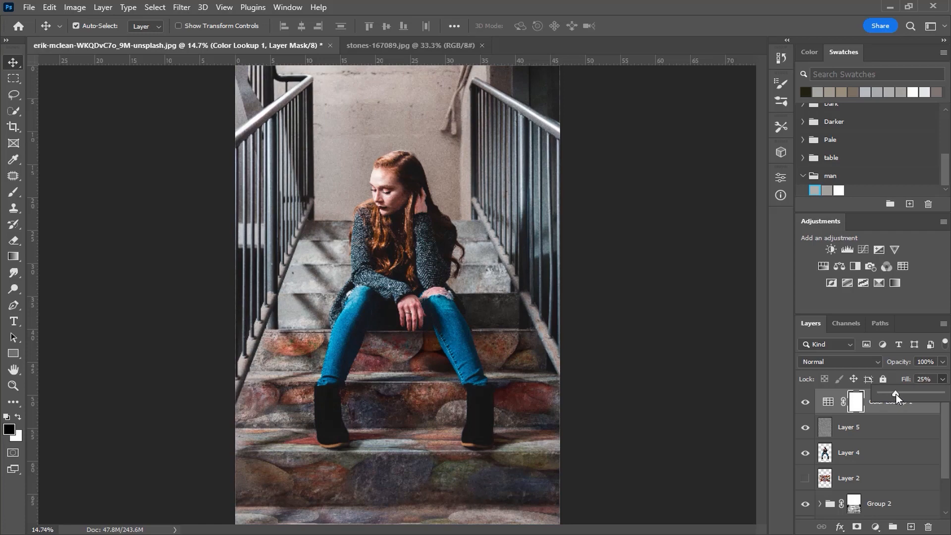
click(919, 411)
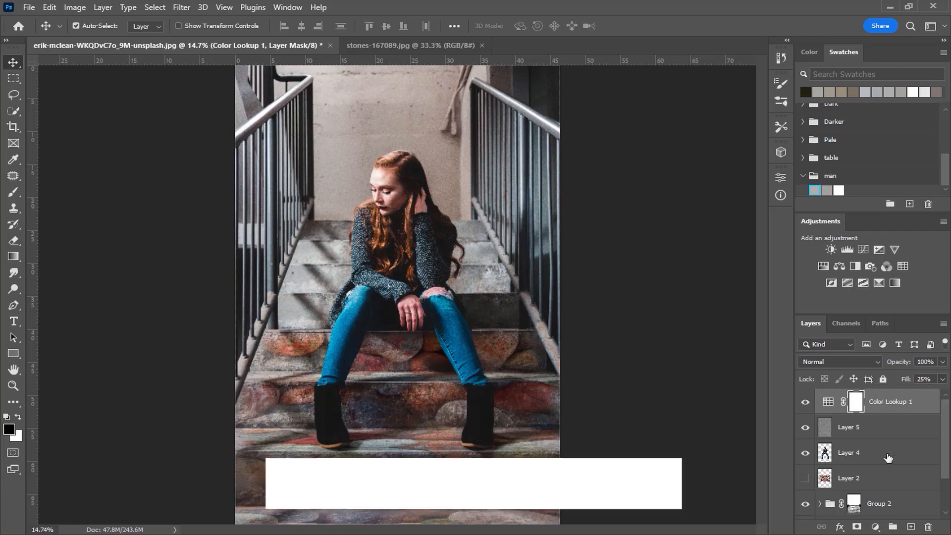
Group all layers from Color Lookup 1 down to Layer 1, leaving out the Background
click(919, 411)
drag(944, 431, 947, 473)
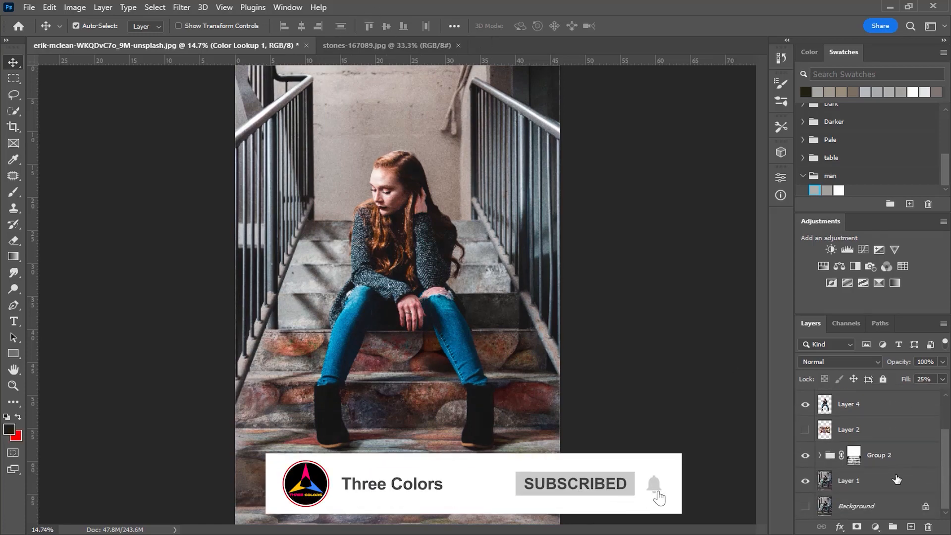
shift+click(896, 480)
click(892, 526)
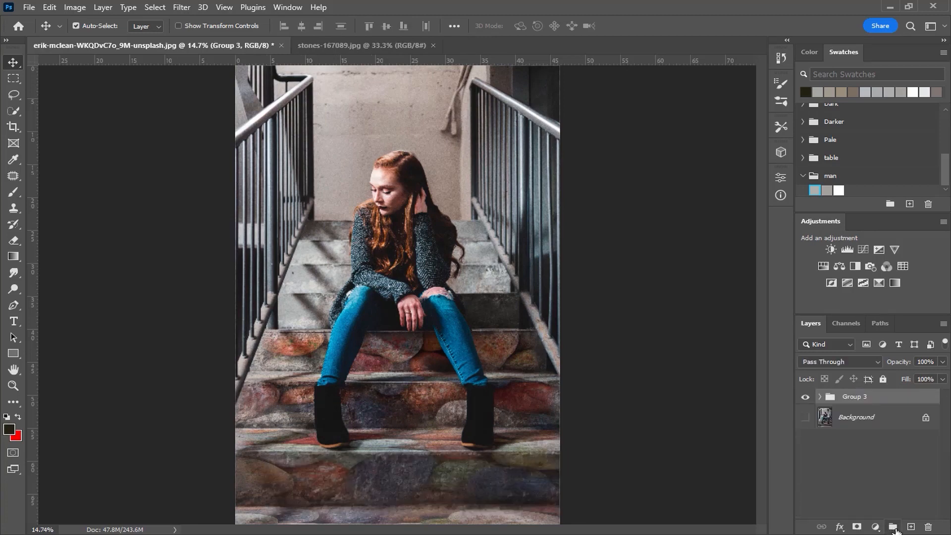
Show the Background and toggle Group 3's visibility to compare the original photo with the edited result
click(804, 398)
click(804, 398)
click(804, 398)
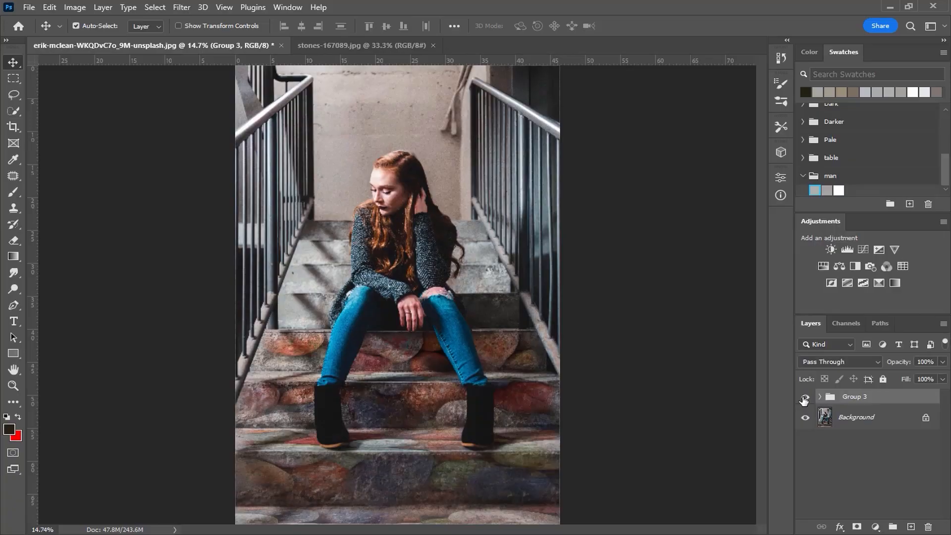